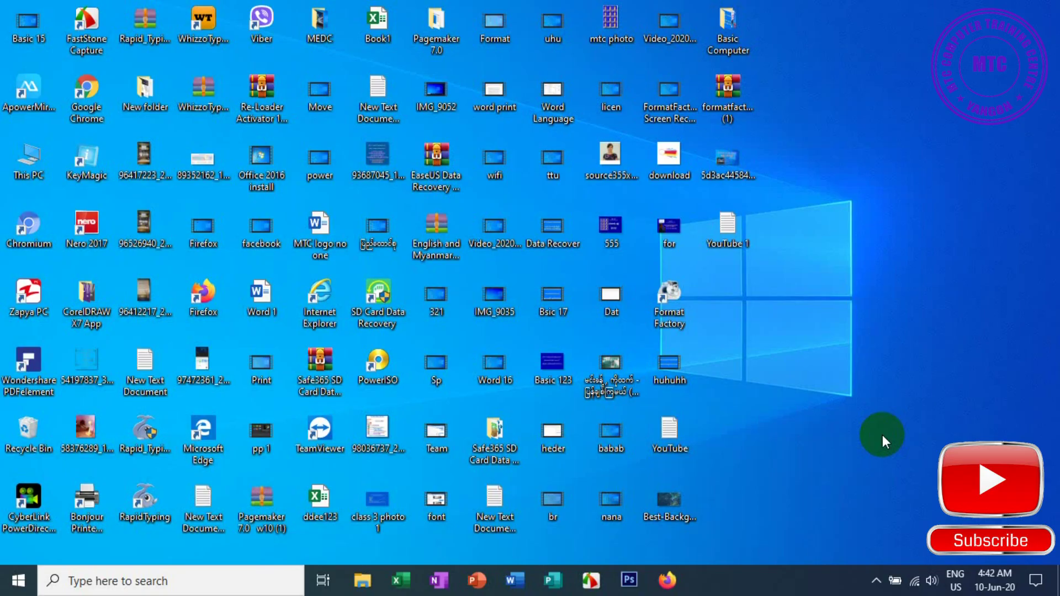
# Step: Open Firefox and decline restarting it for the update
pyautogui.doubleClick(609, 390)
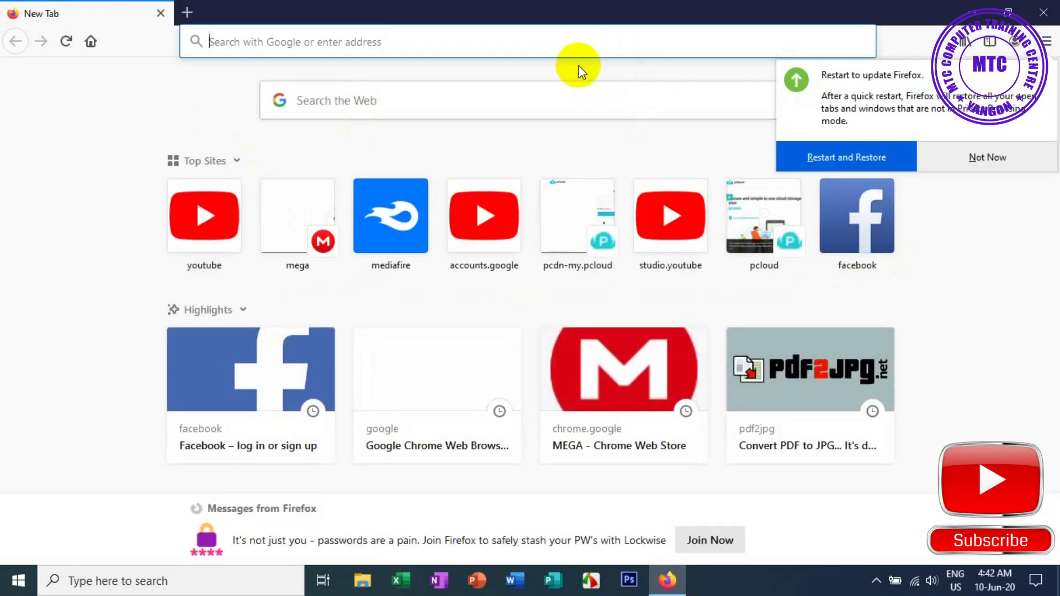
pyautogui.click(210, 414)
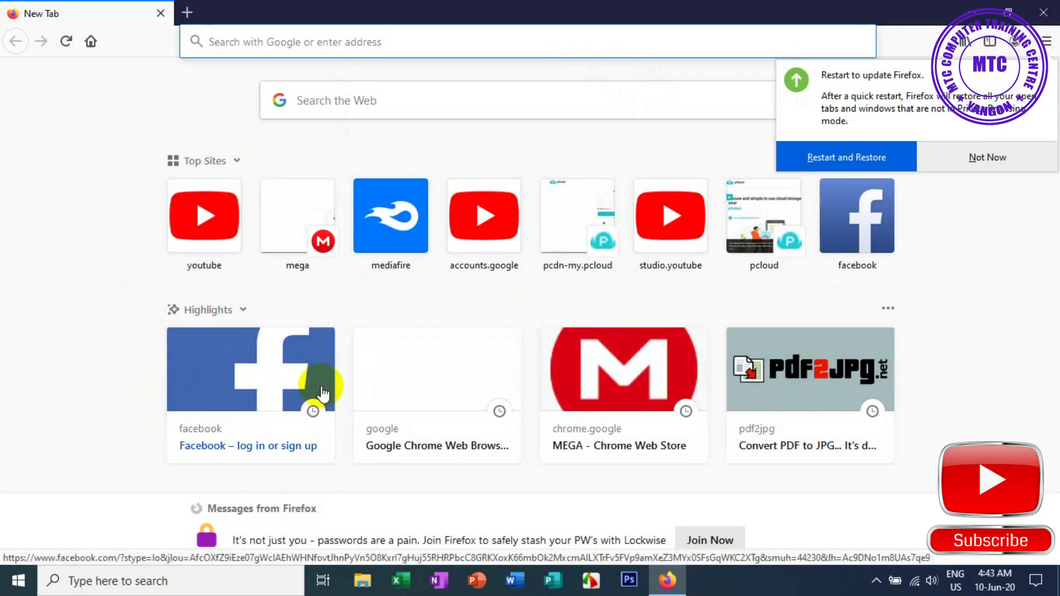
pyautogui.click(429, 199)
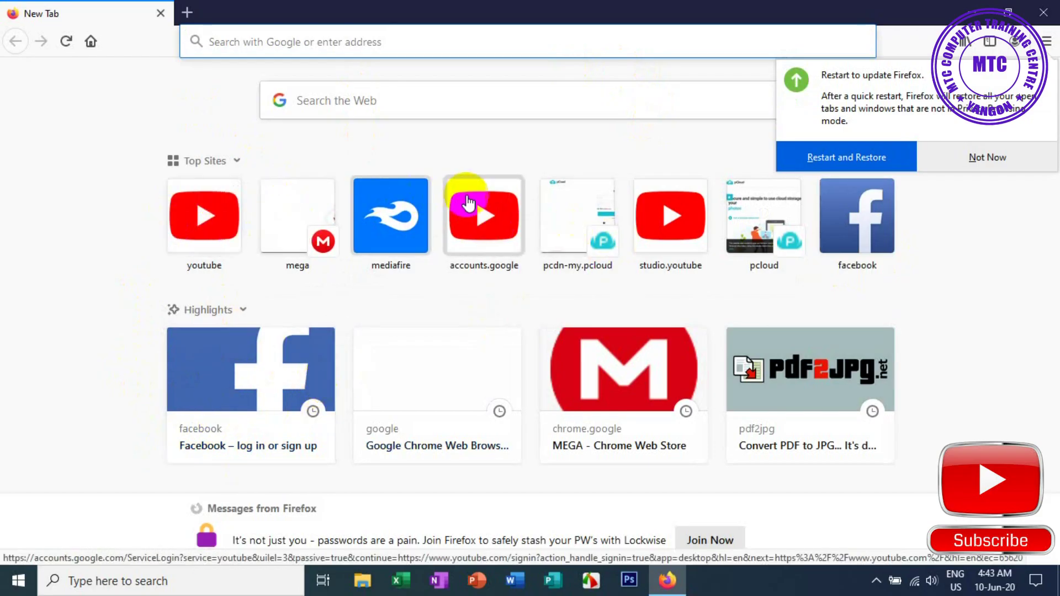
pyautogui.click(1006, 161)
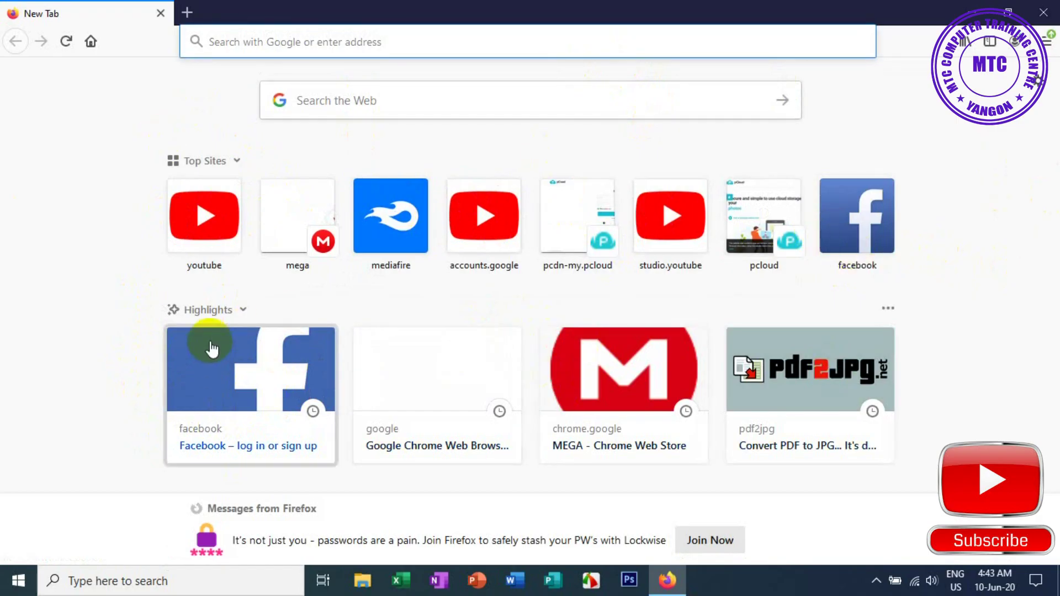
# Step: Search the web for "facebook" and open the "Facebook - Log In or Sign Up" result
pyautogui.click(325, 104)
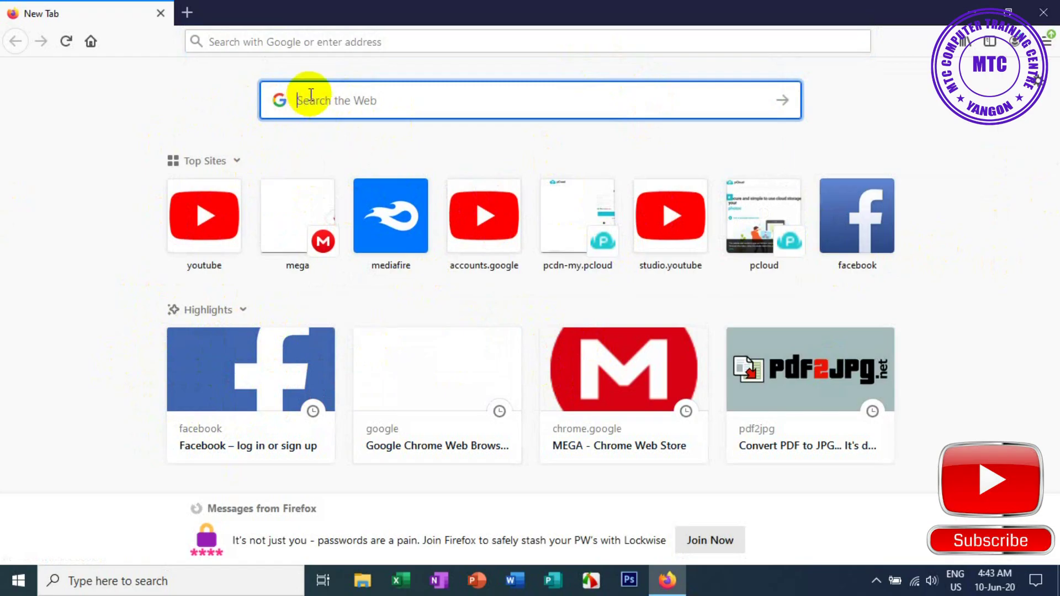
pyautogui.write('fa')
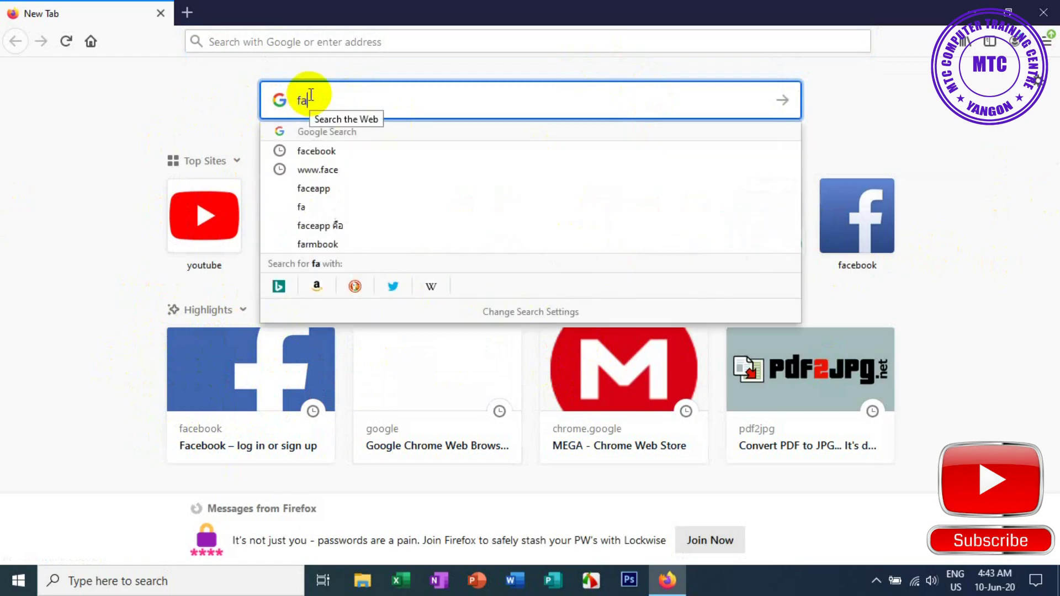
pyautogui.write('ce')
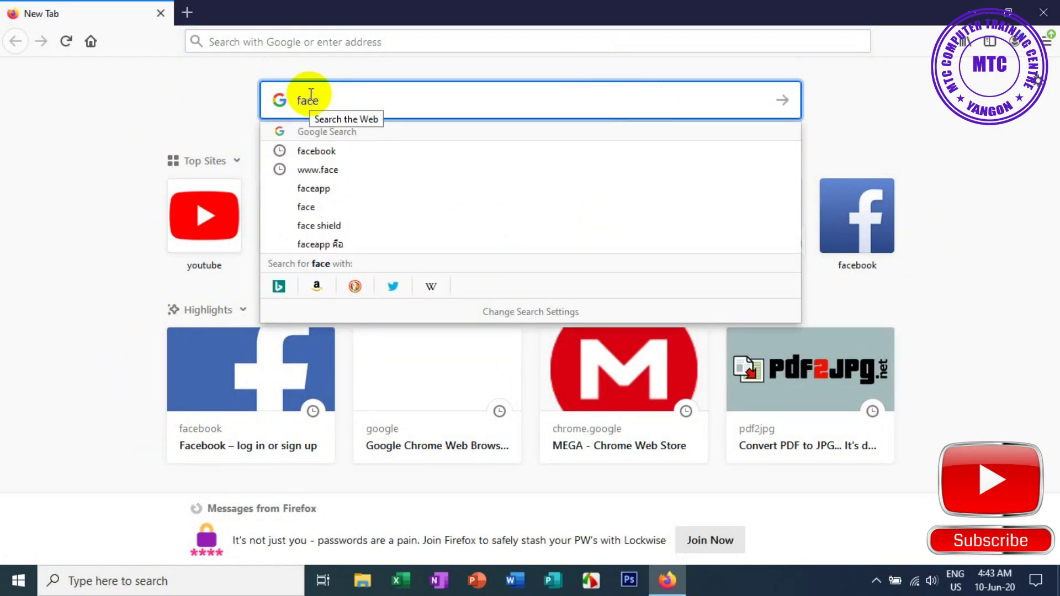
pyautogui.write('book')
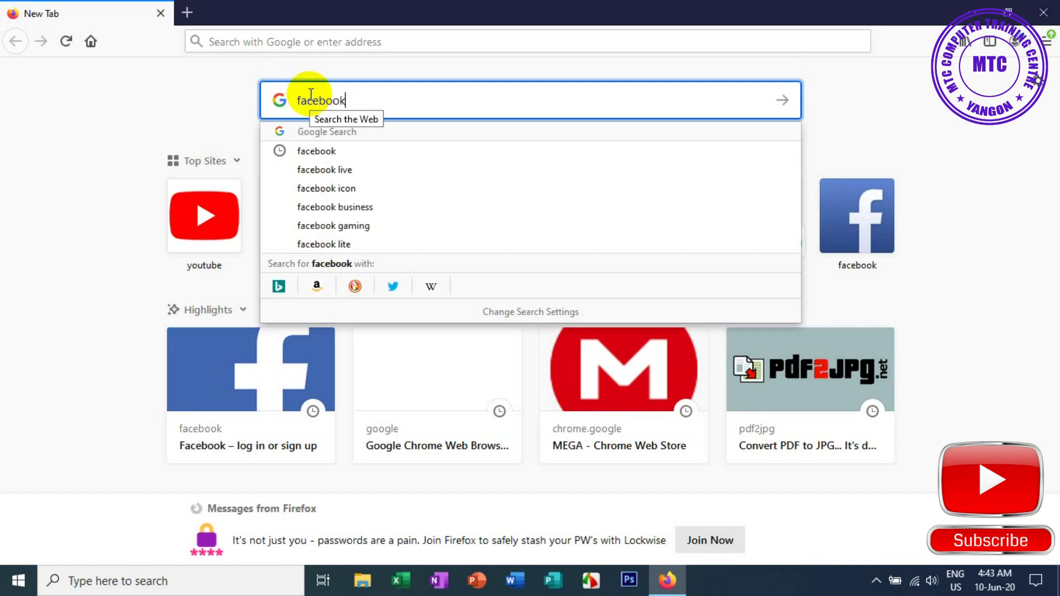
pyautogui.press('Return')
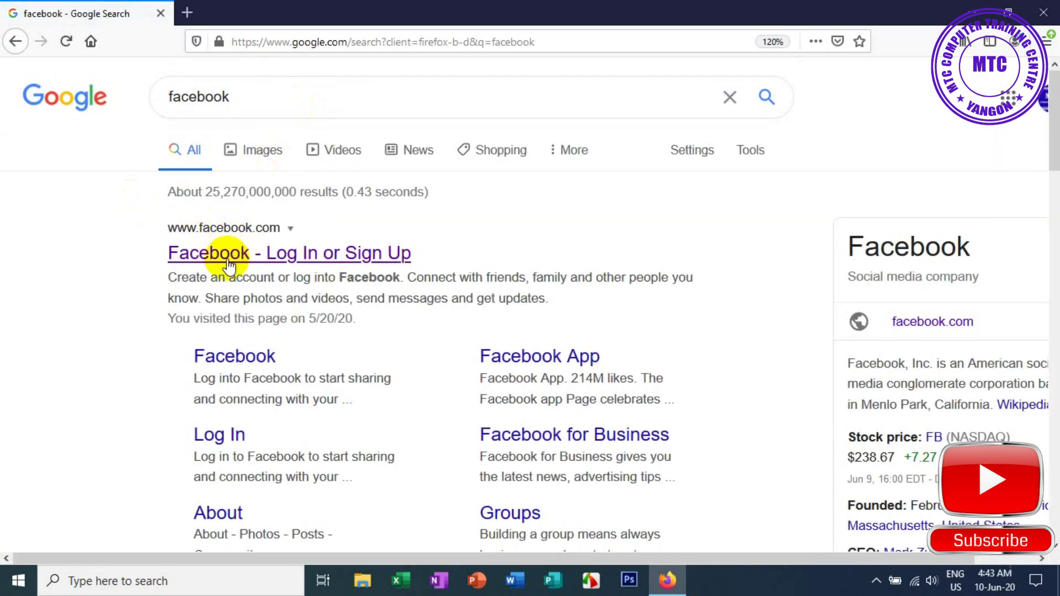
pyautogui.click(276, 257)
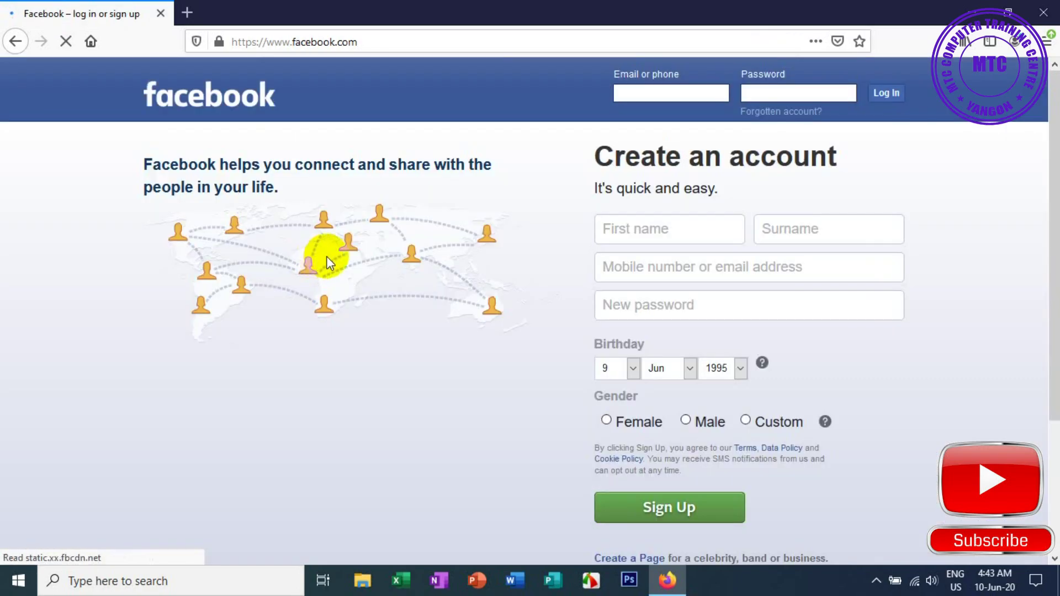
# Step: Log in to Facebook with the account e-mail and password, save the login in the browser, and dismiss the overlay on the page
pyautogui.click(618, 94)
pyautogui.click(564, 97)
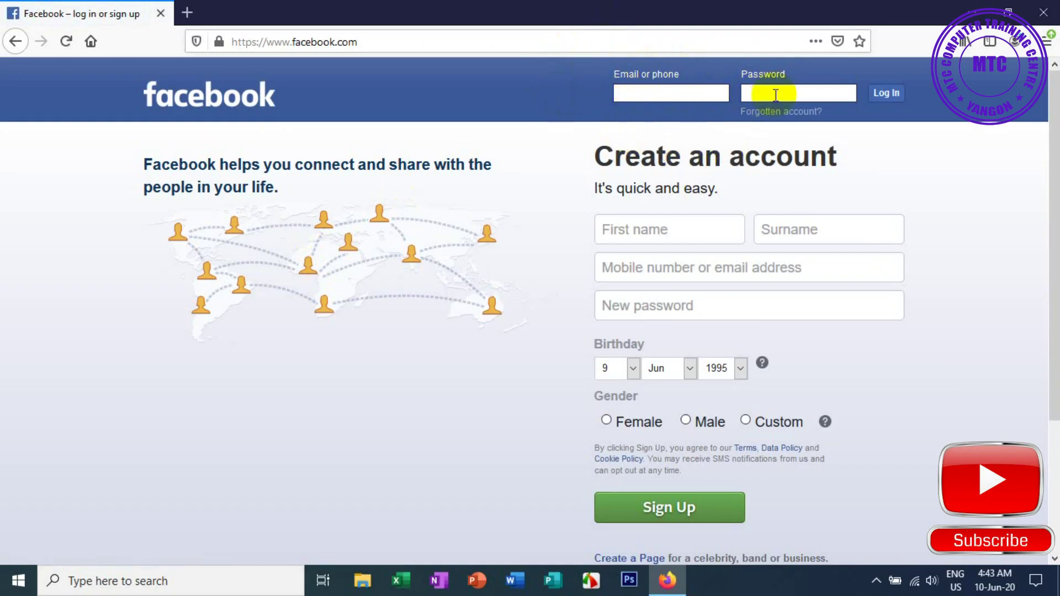
pyautogui.click(622, 93)
pyautogui.click(528, 86)
pyautogui.click(640, 97)
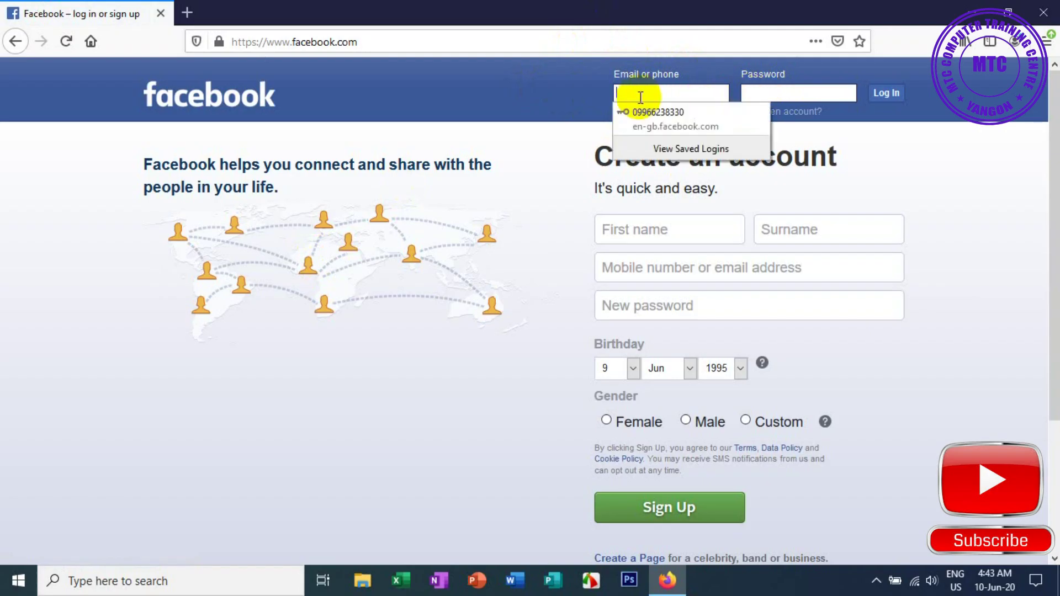
pyautogui.click(545, 90)
pyautogui.click(667, 93)
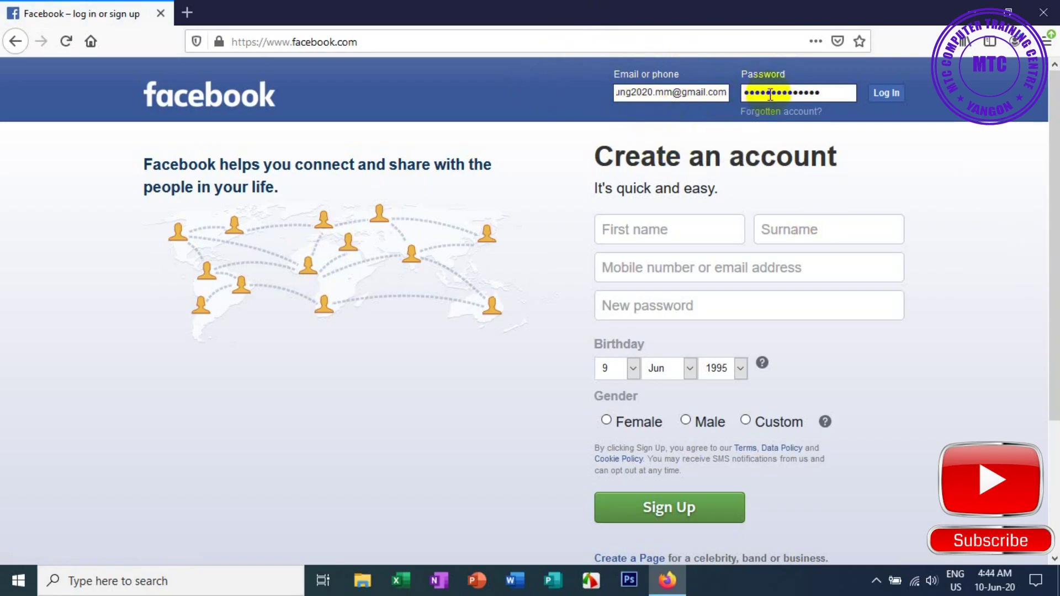
pyautogui.click(885, 93)
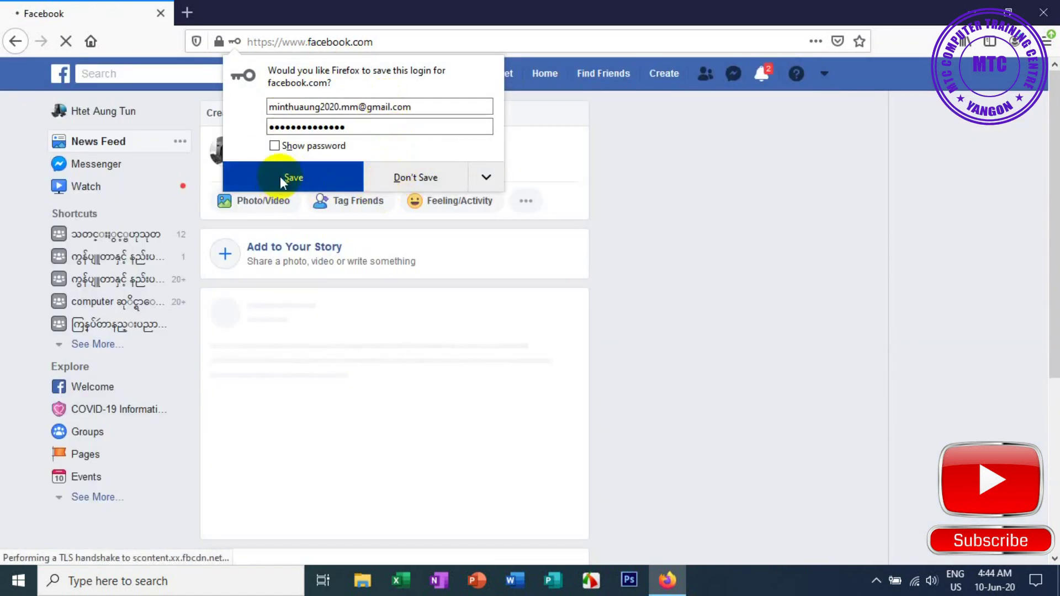
pyautogui.click(283, 177)
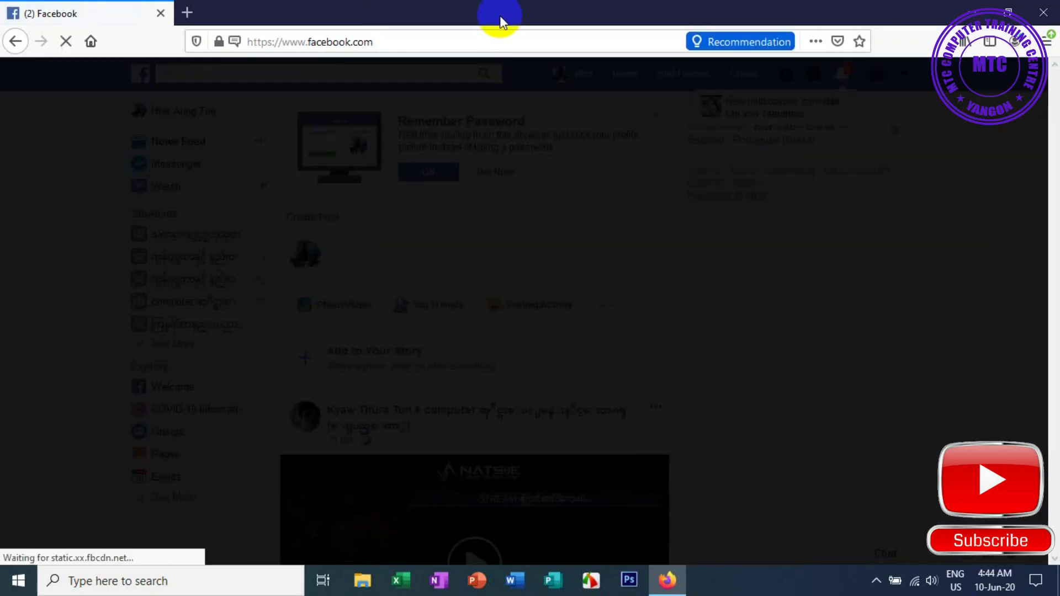
pyautogui.click(844, 273)
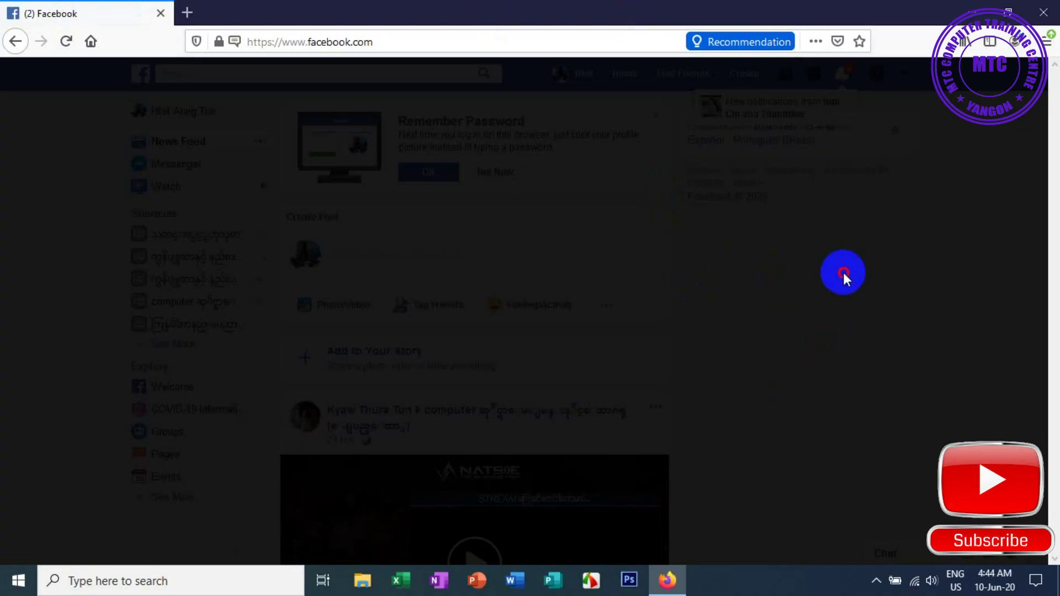
pyautogui.click(840, 274)
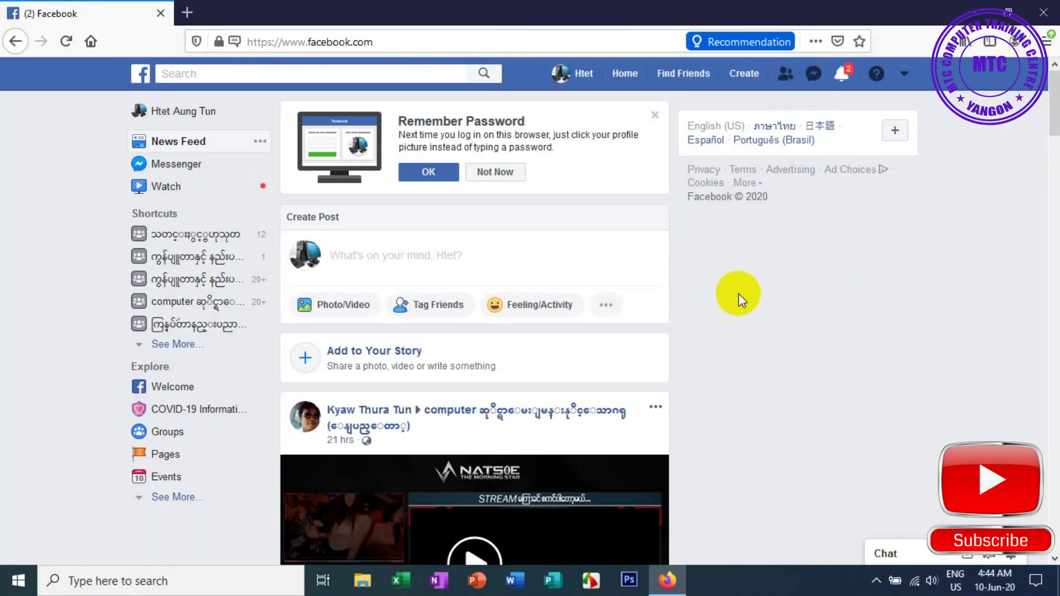
# Step: Look through the posts in the news feed and check the list of recent messages
pyautogui.scroll(-20, 769, 294)
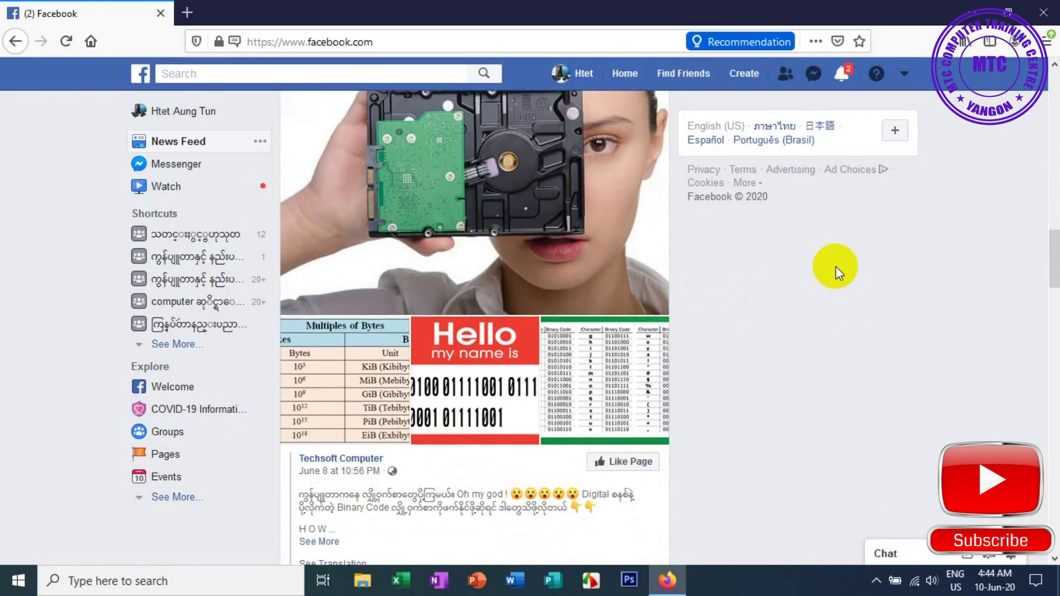
pyautogui.scroll(-20, 840, 266)
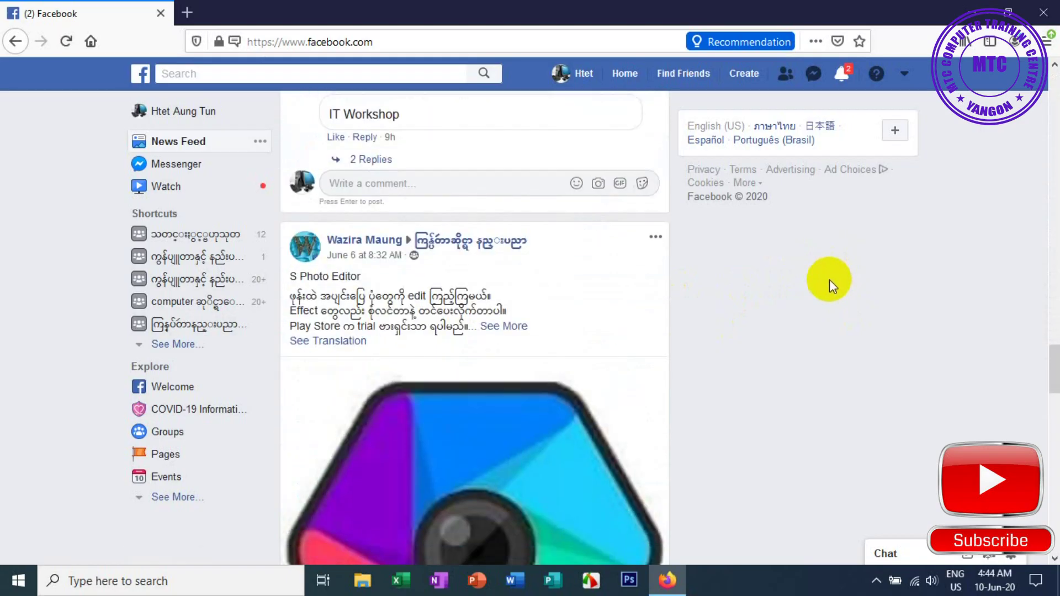
pyautogui.scroll(15, 828, 265)
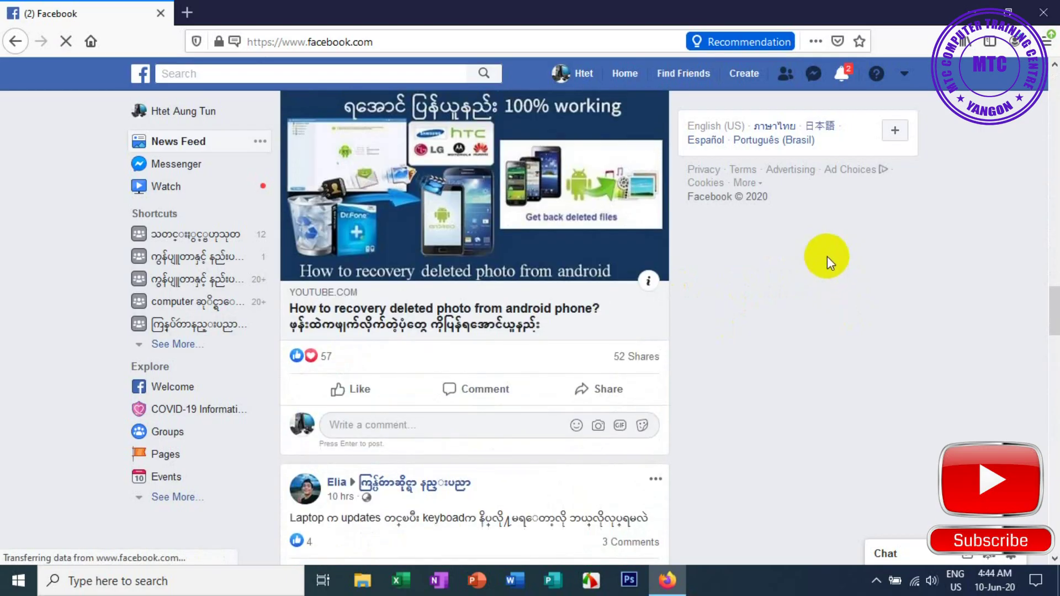
pyautogui.scroll(5, 827, 257)
pyautogui.scroll(-15, 827, 256)
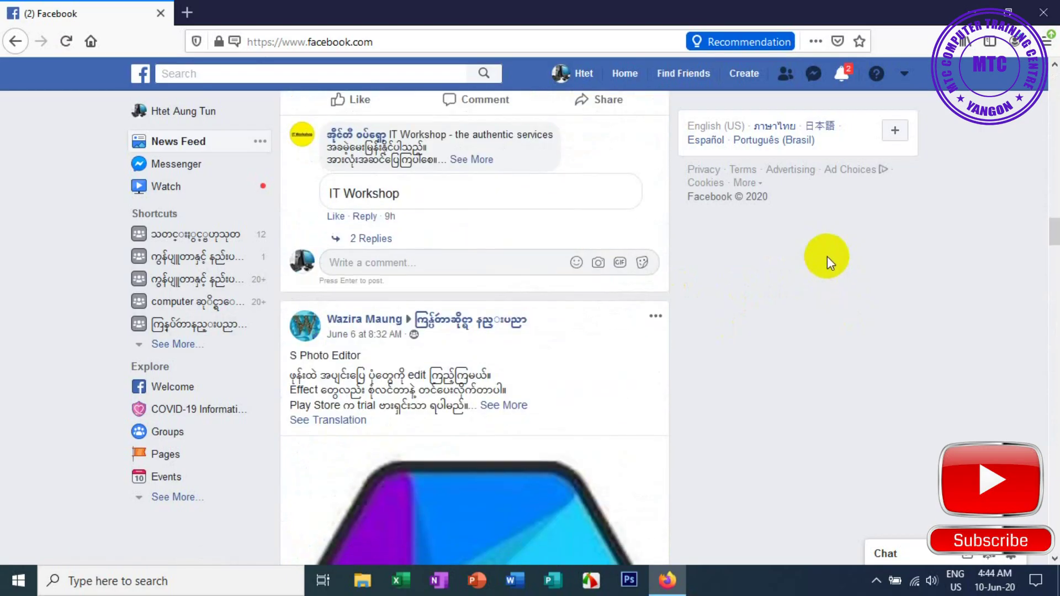
pyautogui.scroll(-5, 826, 257)
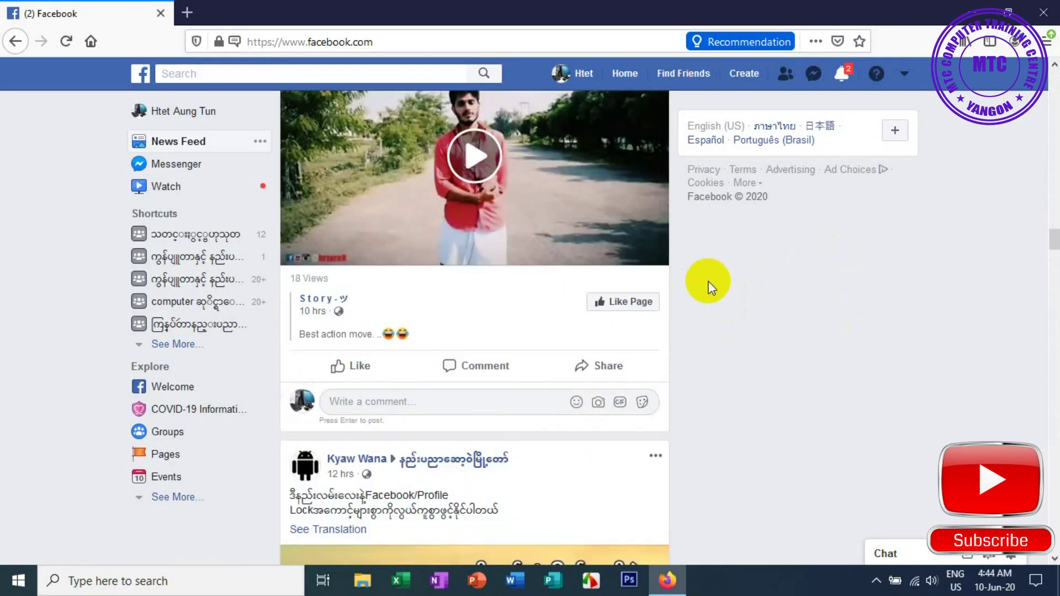
pyautogui.scroll(-7, 707, 284)
pyautogui.scroll(-5, 779, 338)
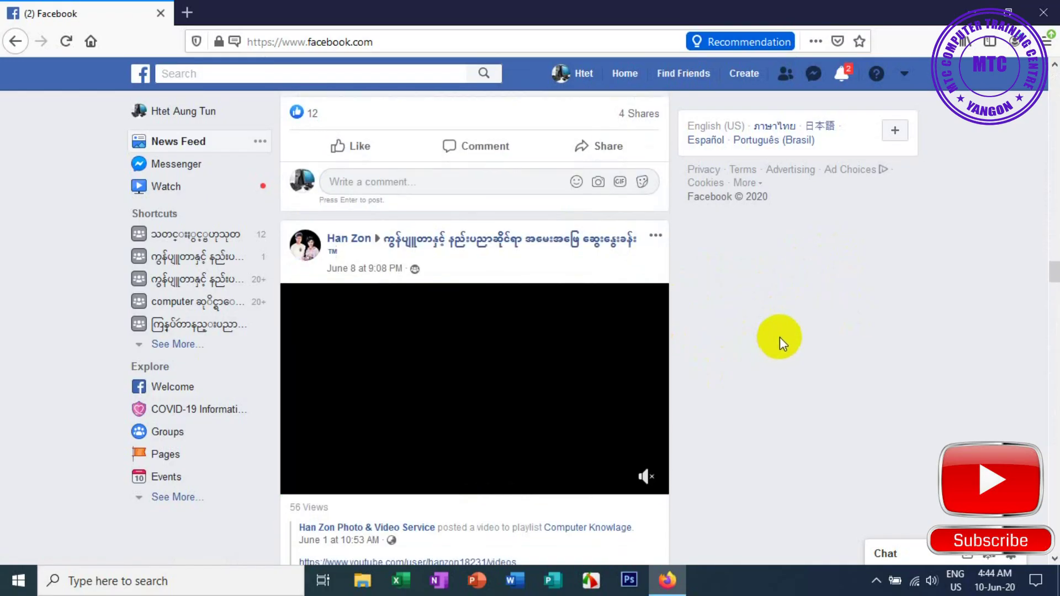
pyautogui.scroll(-10, 807, 334)
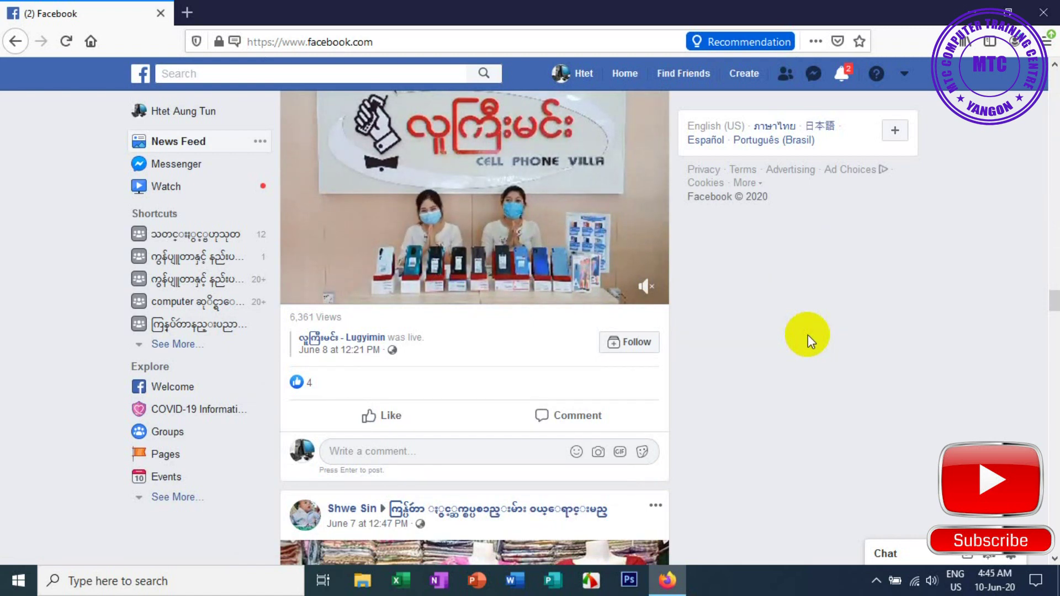
pyautogui.scroll(10, 806, 337)
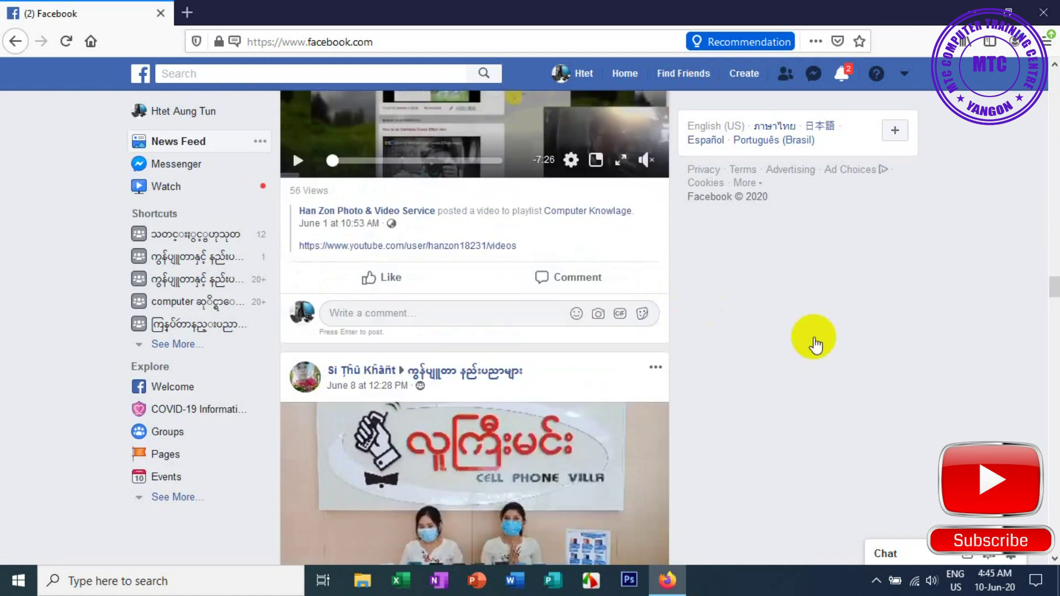
pyautogui.scroll(10, 761, 287)
pyautogui.scroll(-5, 883, 300)
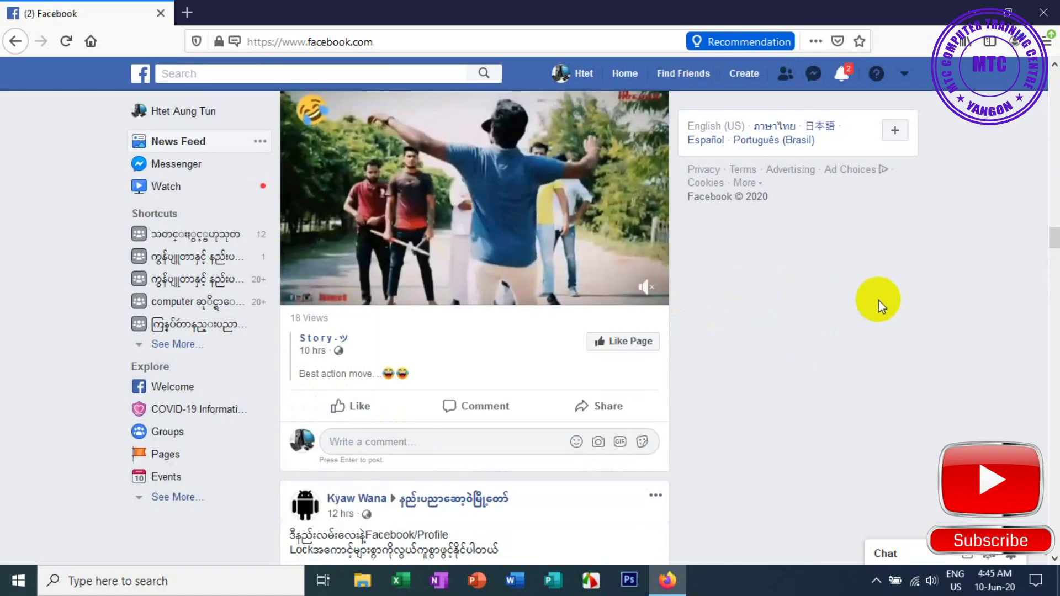
pyautogui.scroll(-8, 756, 310)
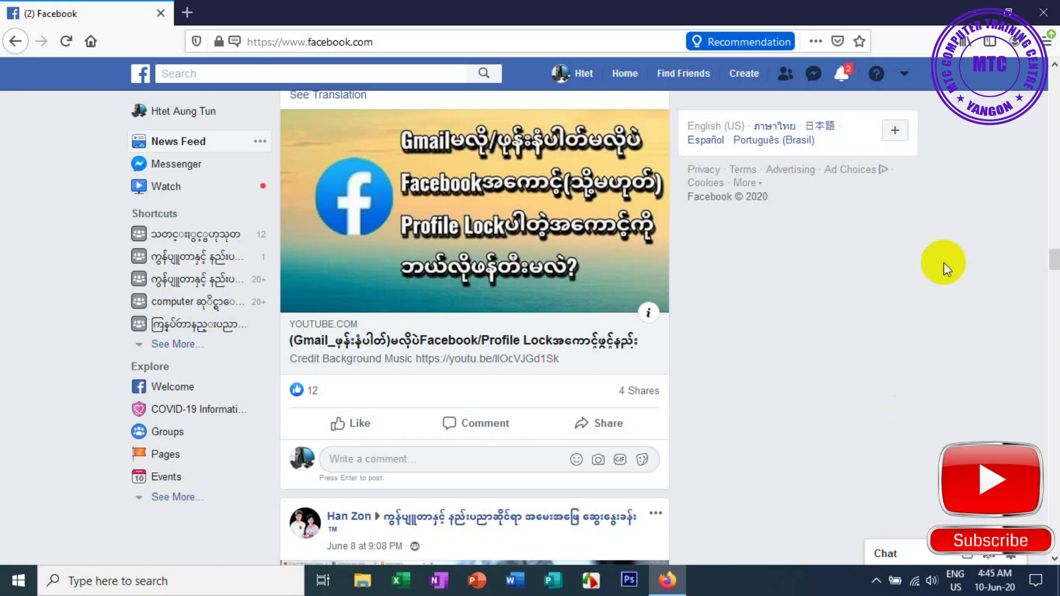
pyautogui.click(813, 75)
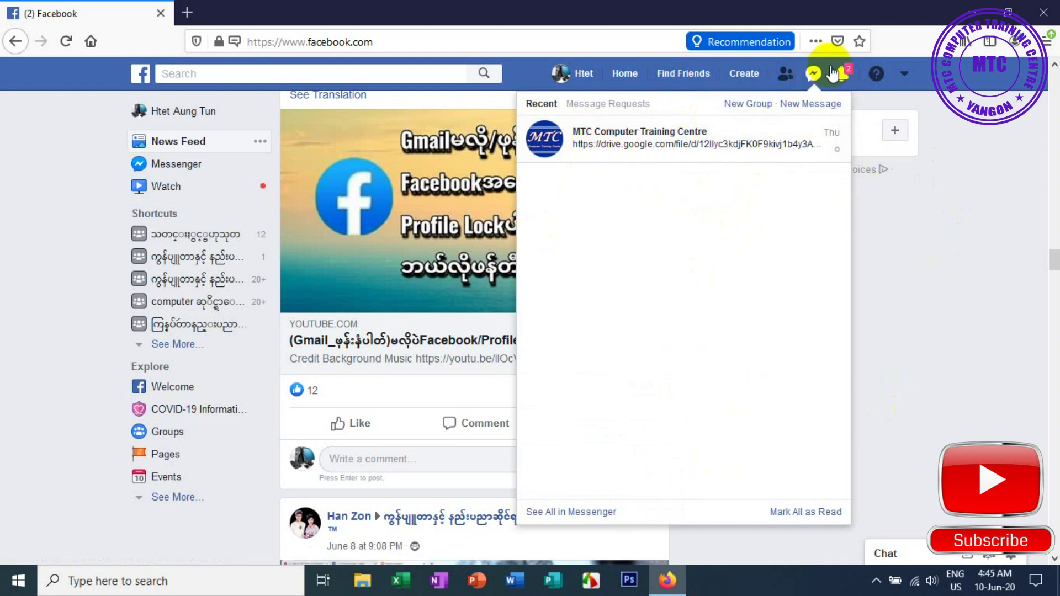
pyautogui.click(813, 74)
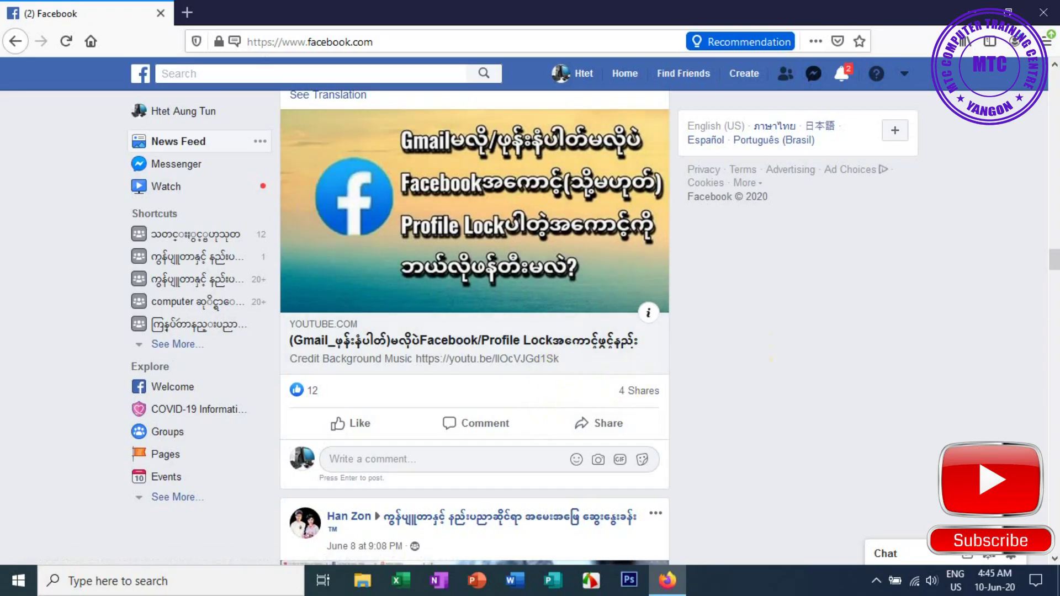
# Step: Replace the Facebook page with a new browser tab and search the web for "facebook for windows 10"
pyautogui.click(187, 12)
pyautogui.click(160, 14)
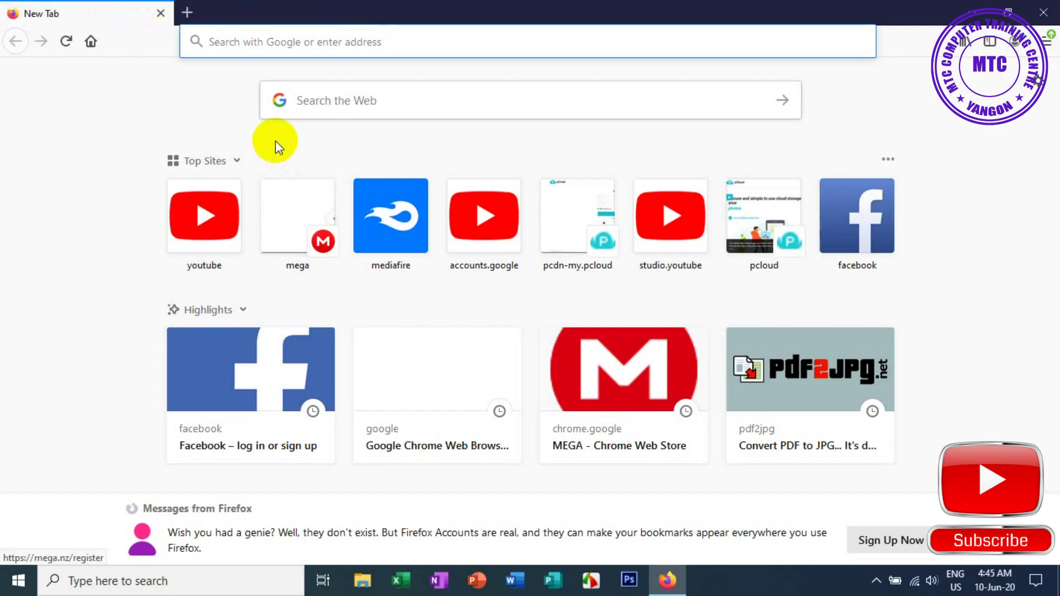
pyautogui.click(280, 102)
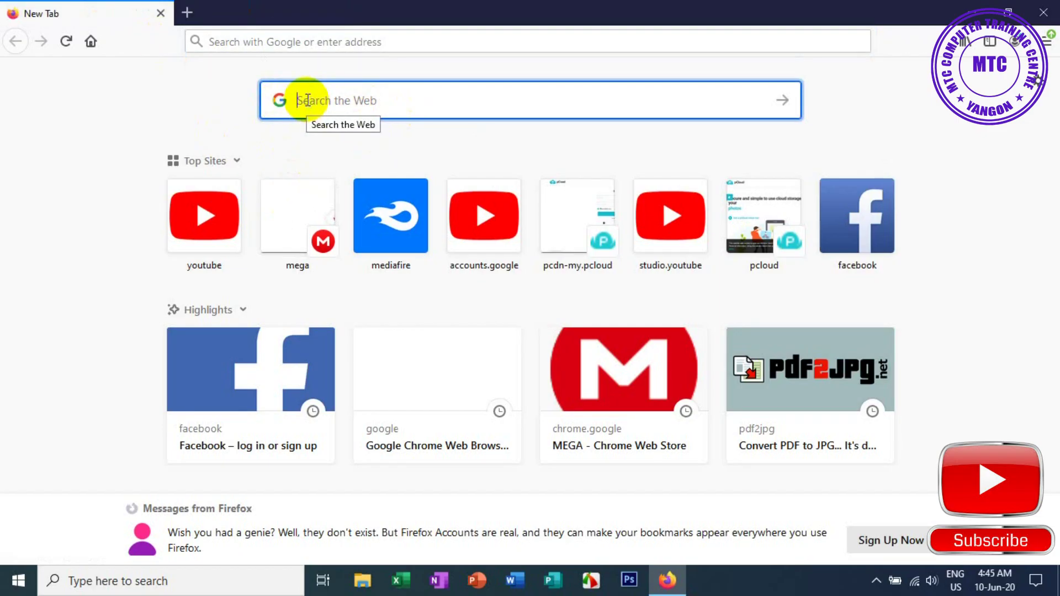
pyautogui.write('f')
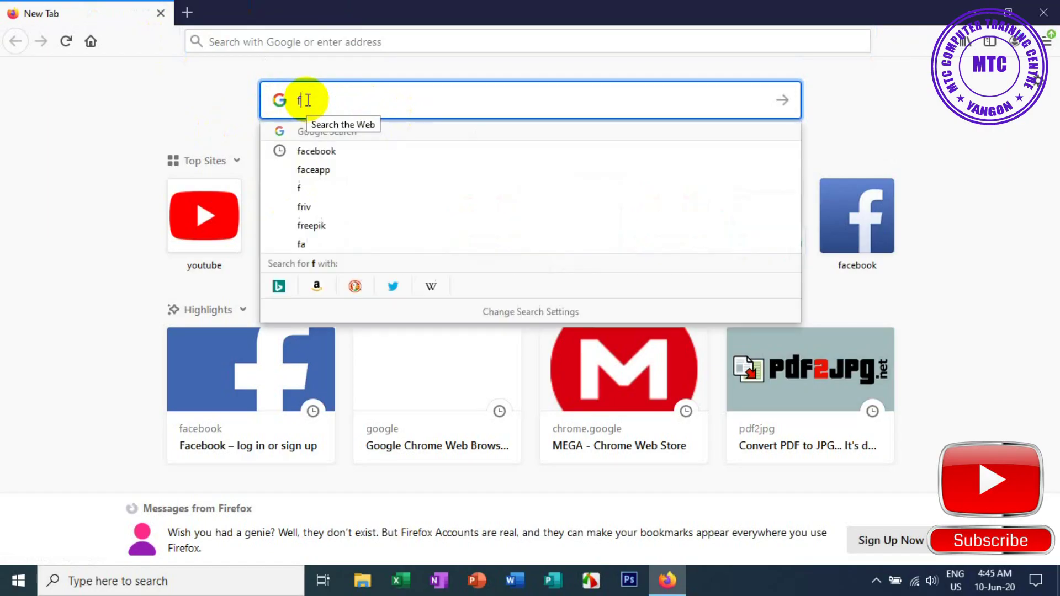
pyautogui.write('ace')
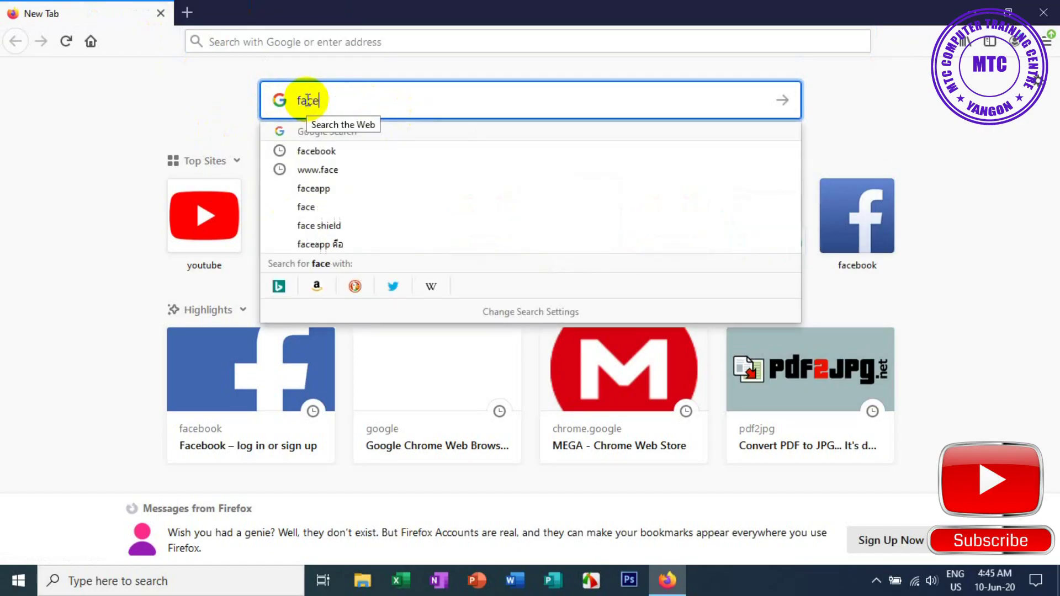
pyautogui.write('book')
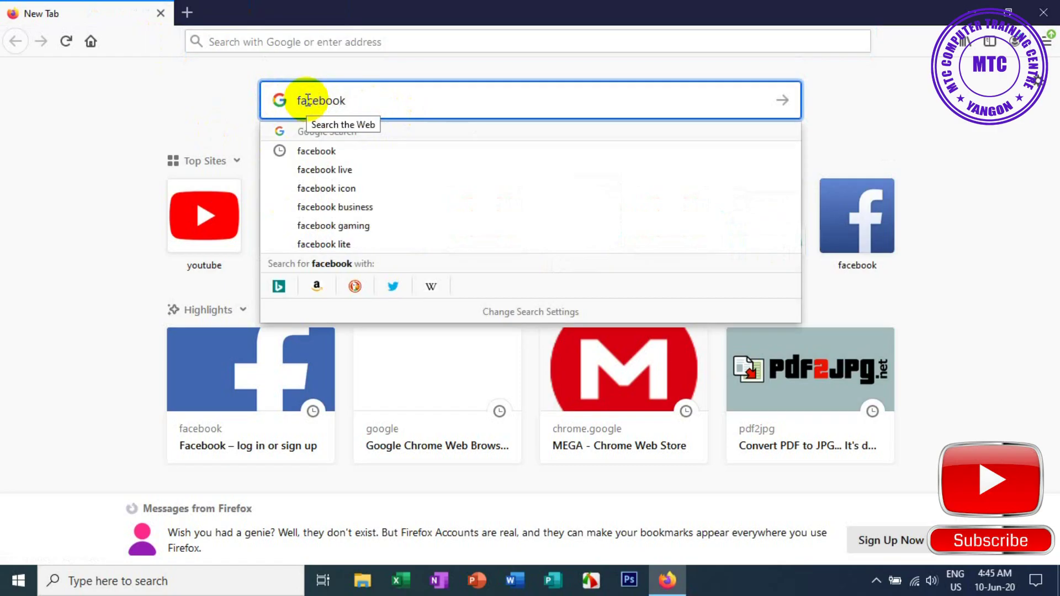
pyautogui.write(' for')
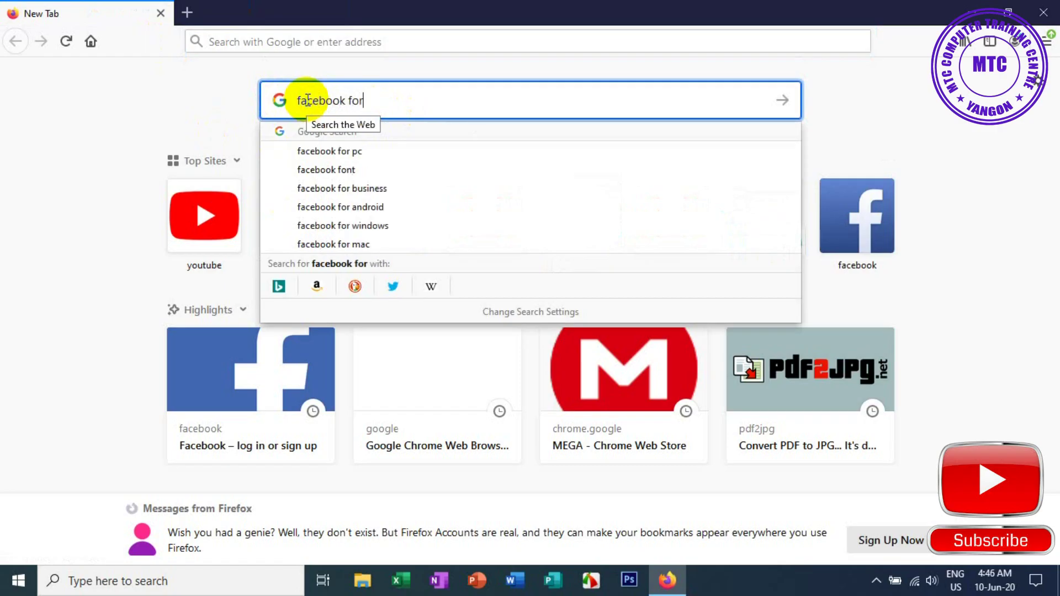
pyautogui.write(' windo')
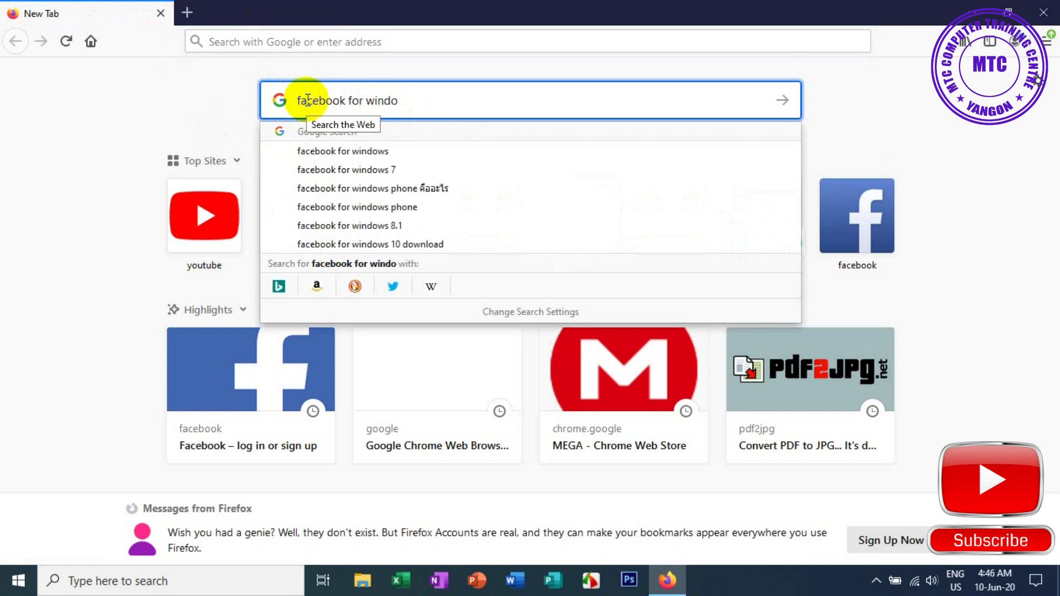
pyautogui.write('ws 10')
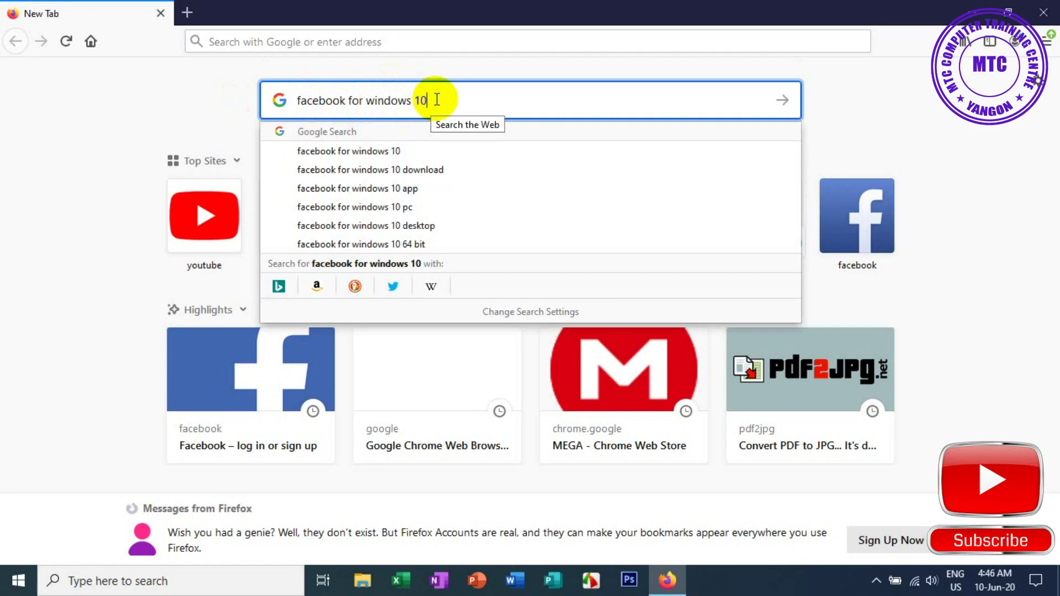
pyautogui.press('Return')
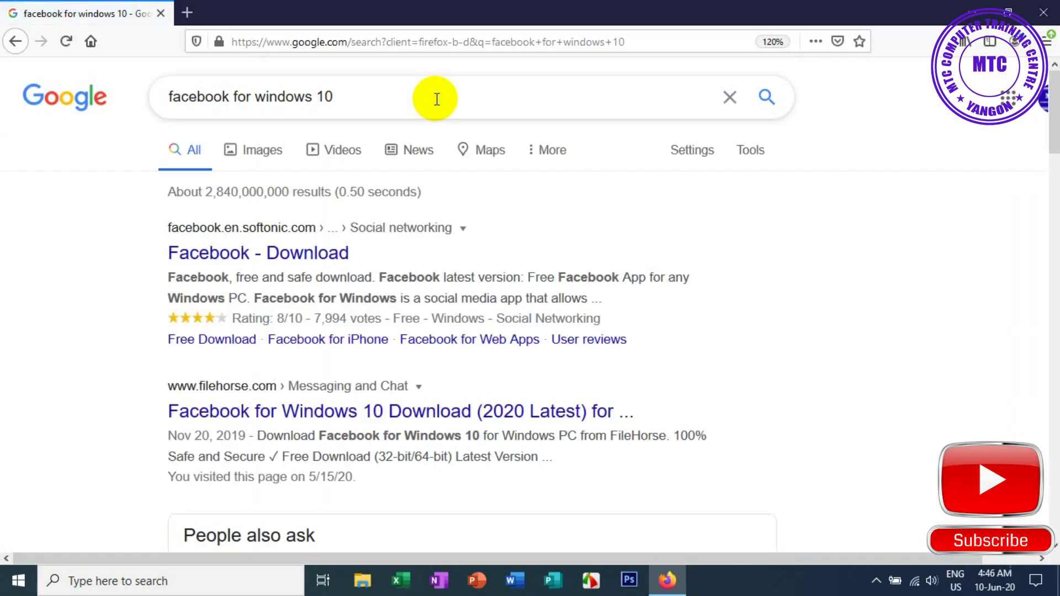
# Step: Look over the search results and open the Softonic "Facebook - Download" page
pyautogui.scroll(-5, 651, 243)
pyautogui.scroll(4, 420, 247)
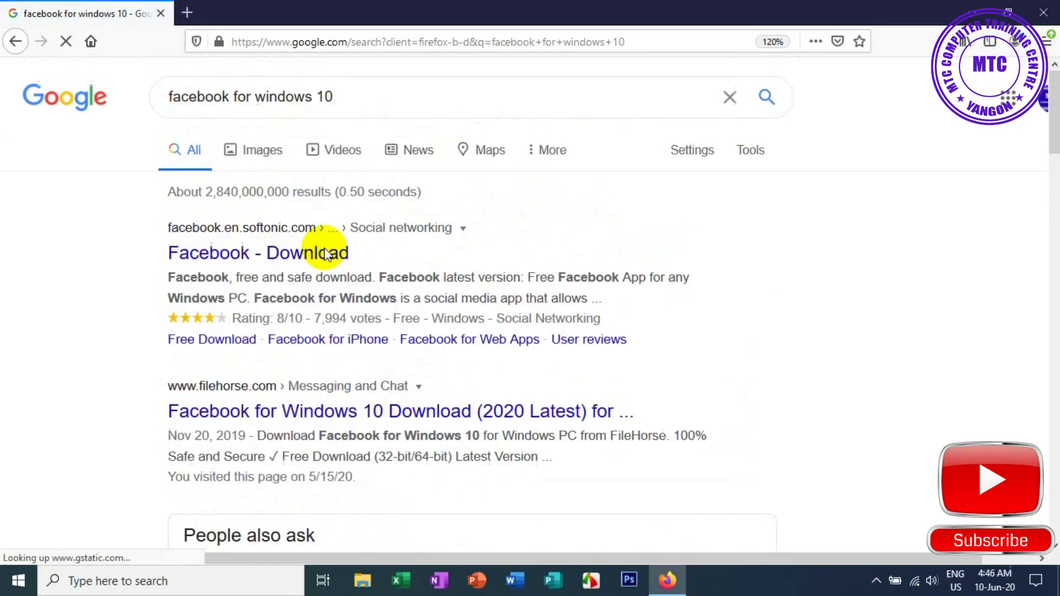
pyautogui.scroll(-4, 643, 194)
pyautogui.scroll(-3, 408, 199)
pyautogui.scroll(5, 456, 244)
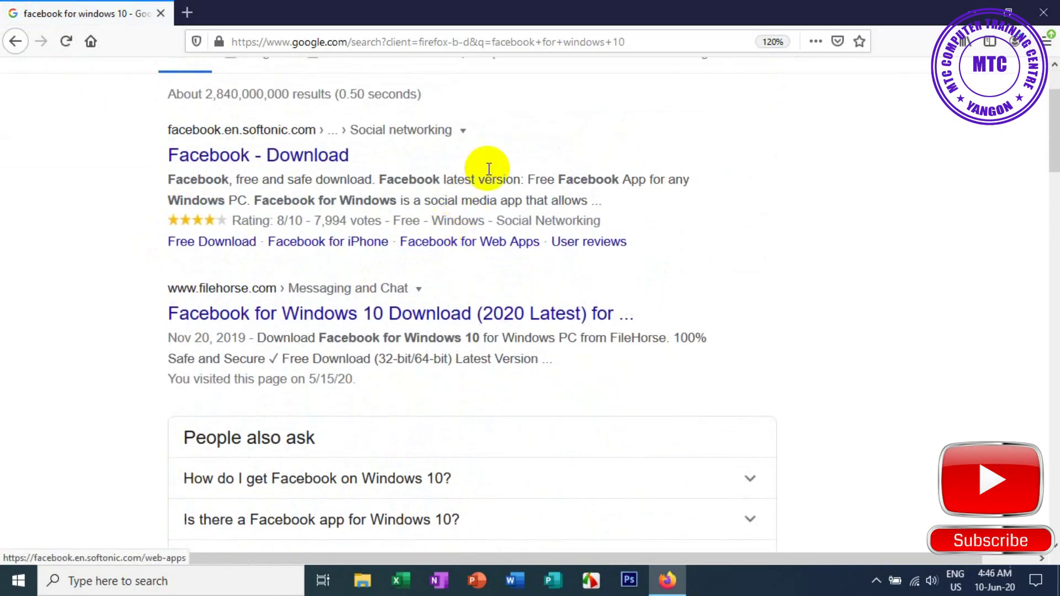
pyautogui.click(274, 161)
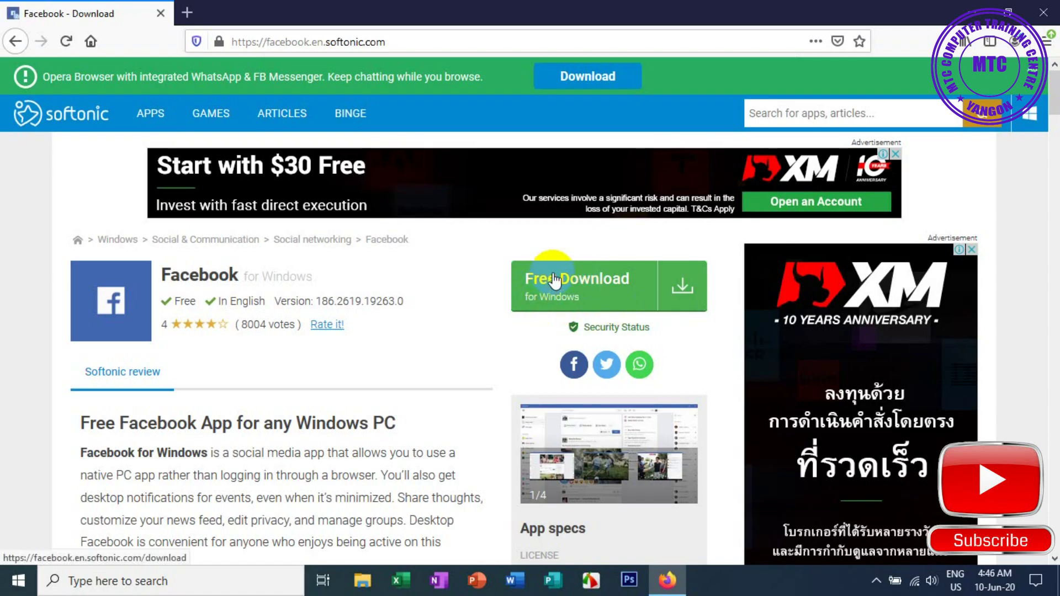
# Step: Download Facebook for Windows from Softonic, skipping the Avast offer, and save the file facebookd.zip
pyautogui.click(674, 287)
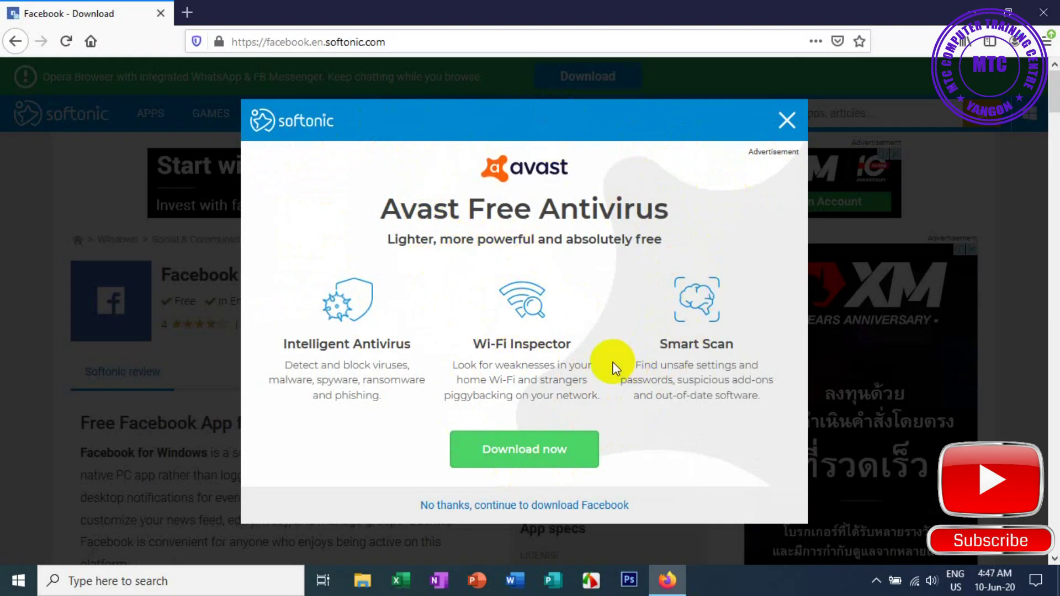
pyautogui.click(792, 132)
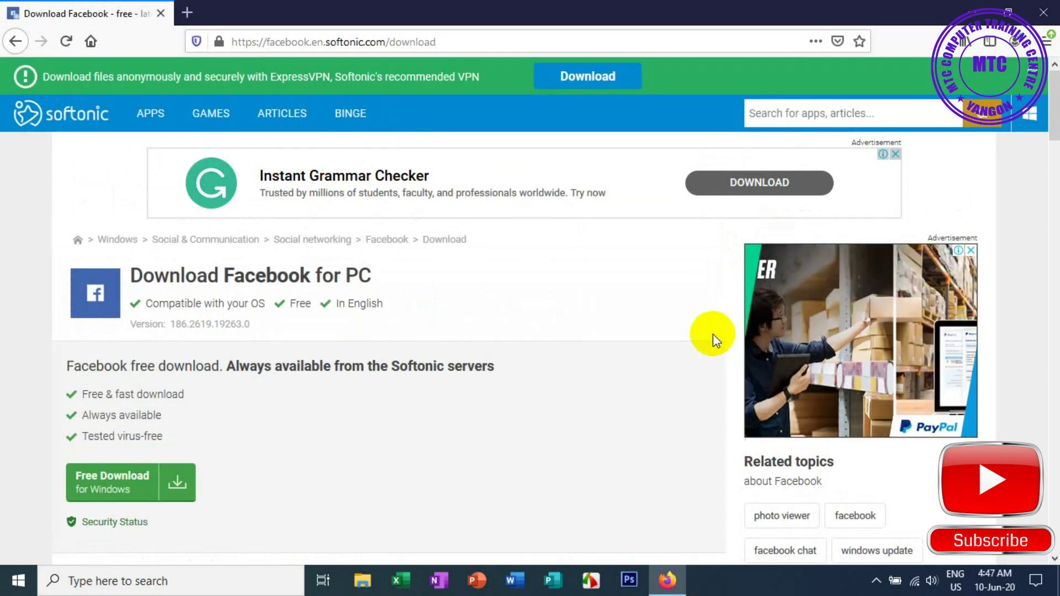
pyautogui.click(176, 486)
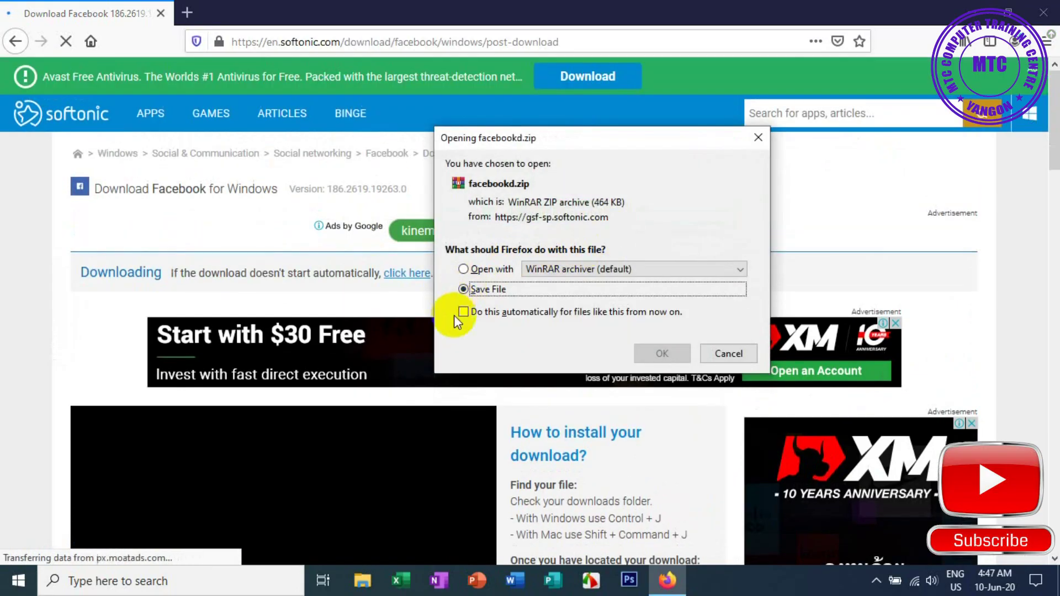
pyautogui.moveTo(588, 137); pyautogui.dragTo(485, 105)
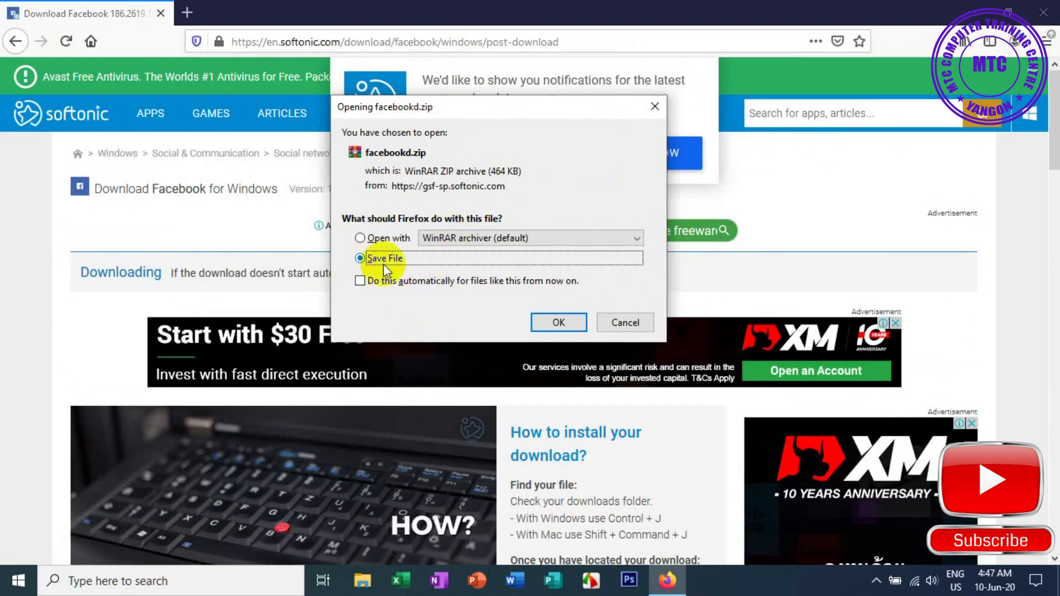
pyautogui.click(554, 321)
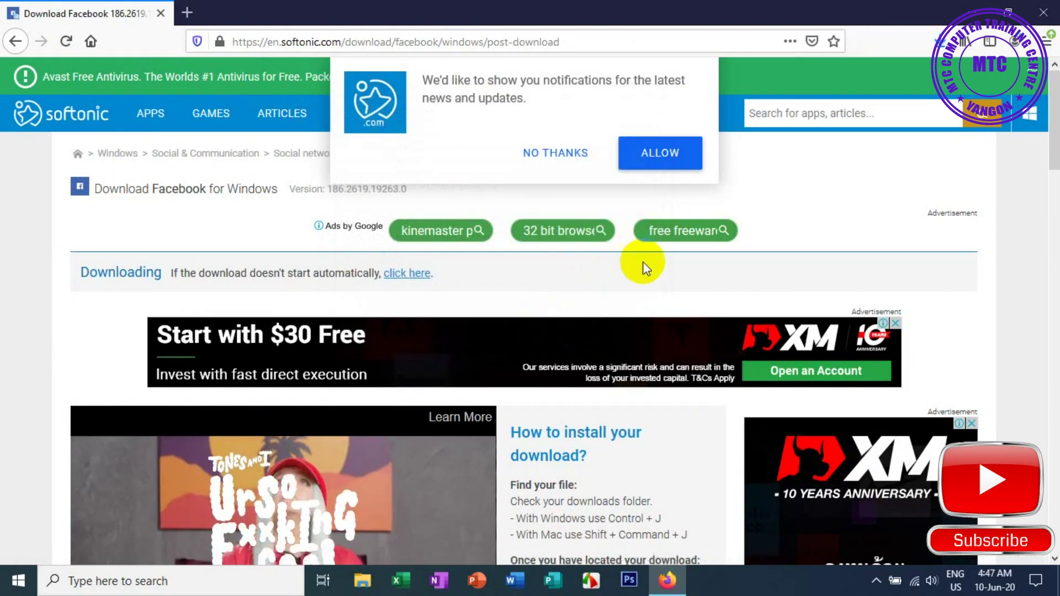
# Step: Decline Softonic's notification request and dismiss the Opera browser advertisement
pyautogui.click(546, 156)
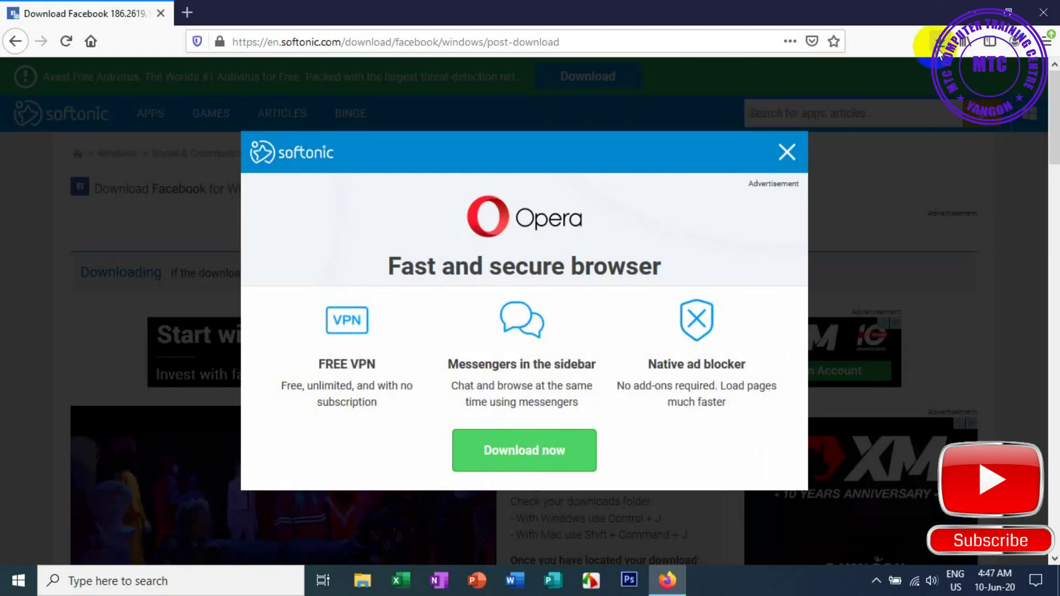
pyautogui.click(895, 119)
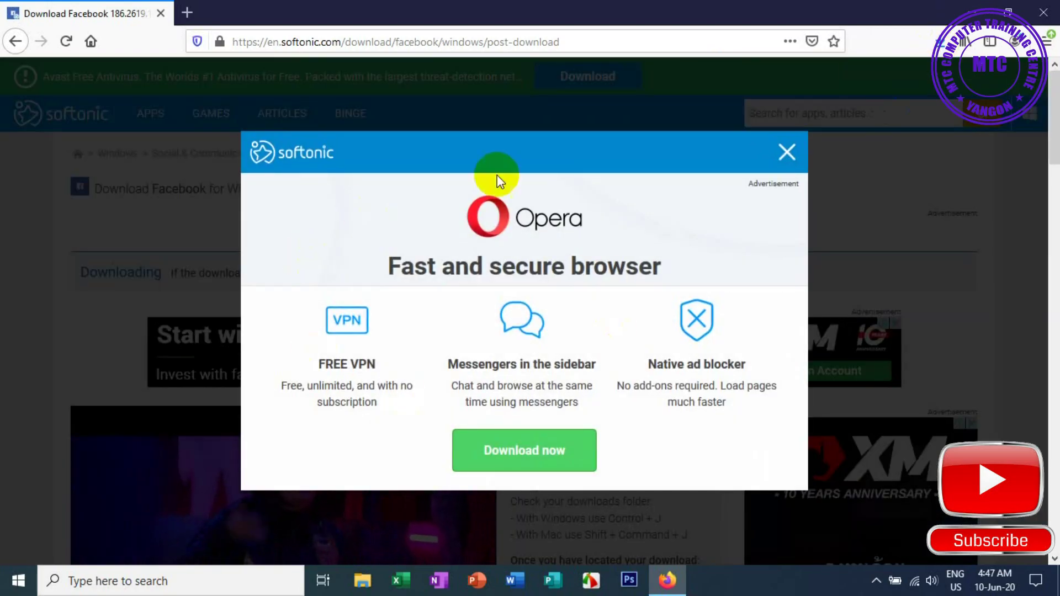
pyautogui.click(531, 149)
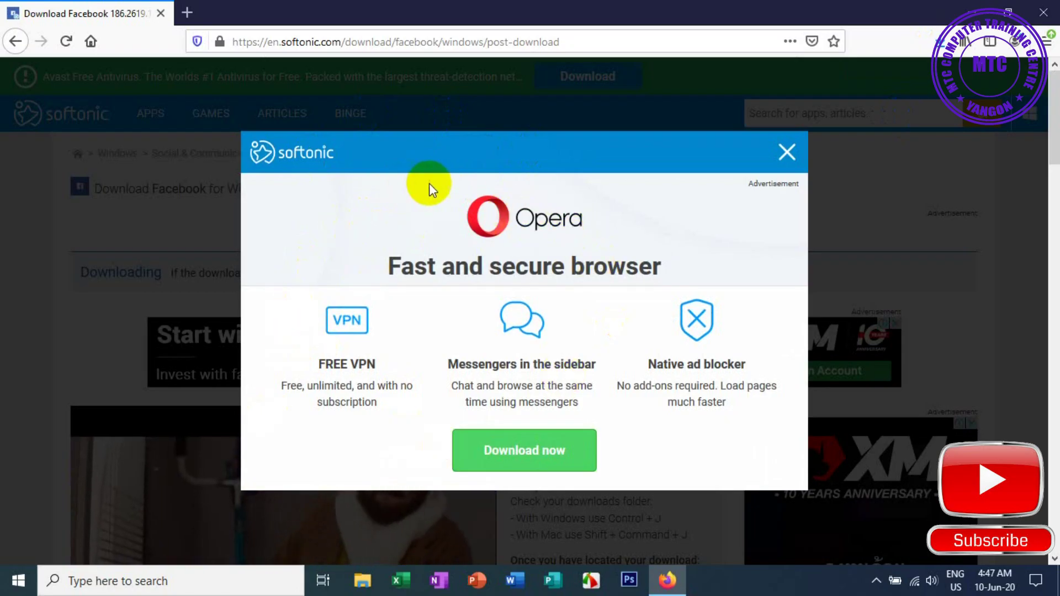
pyautogui.click(521, 503)
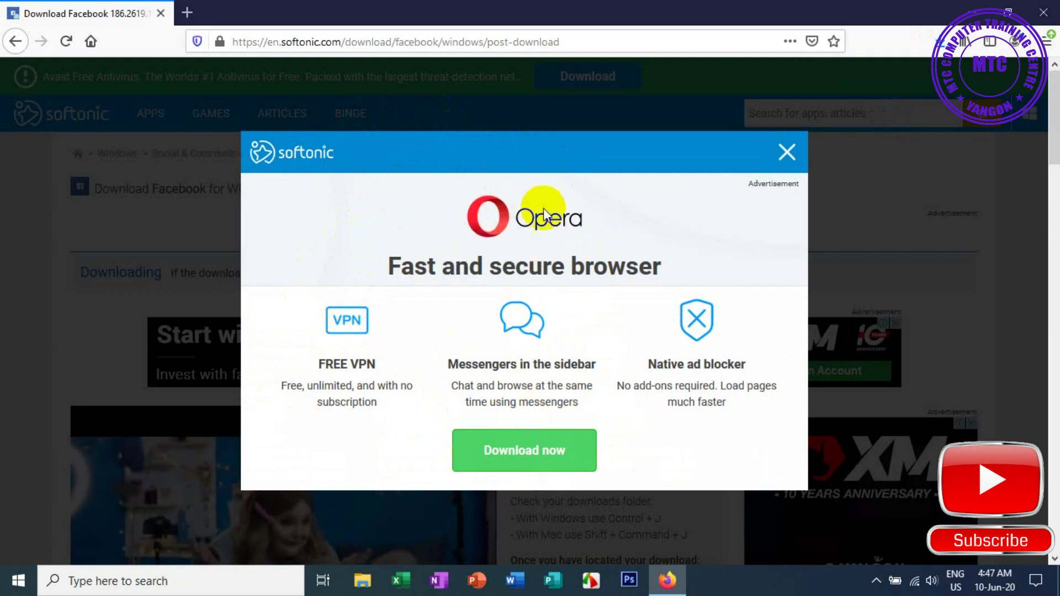
pyautogui.click(786, 153)
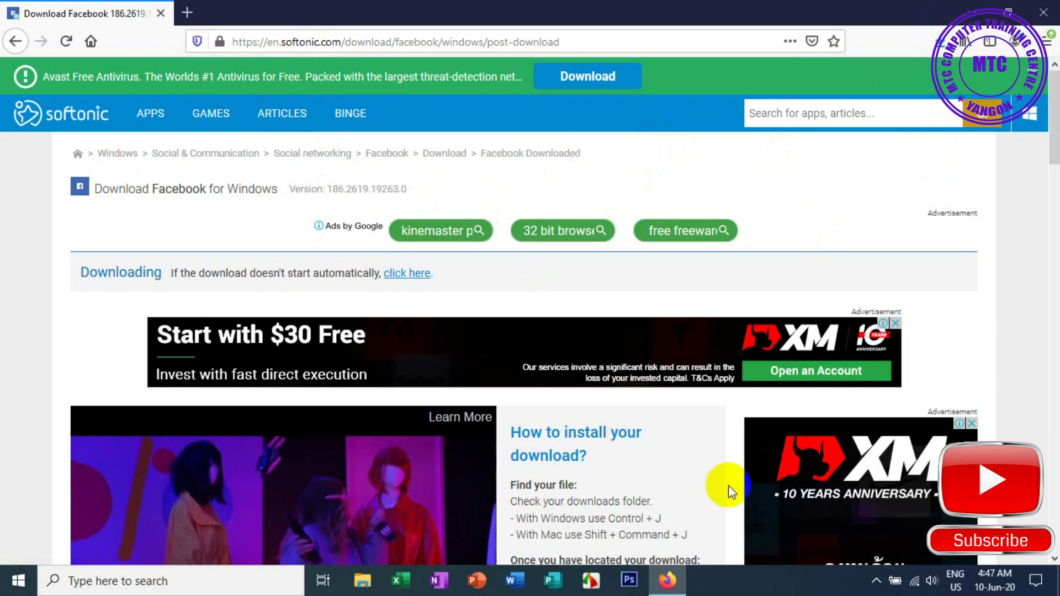
# Step: Display the browser's downloads list and show facebookd.zip in its containing folder
pyautogui.click(938, 40)
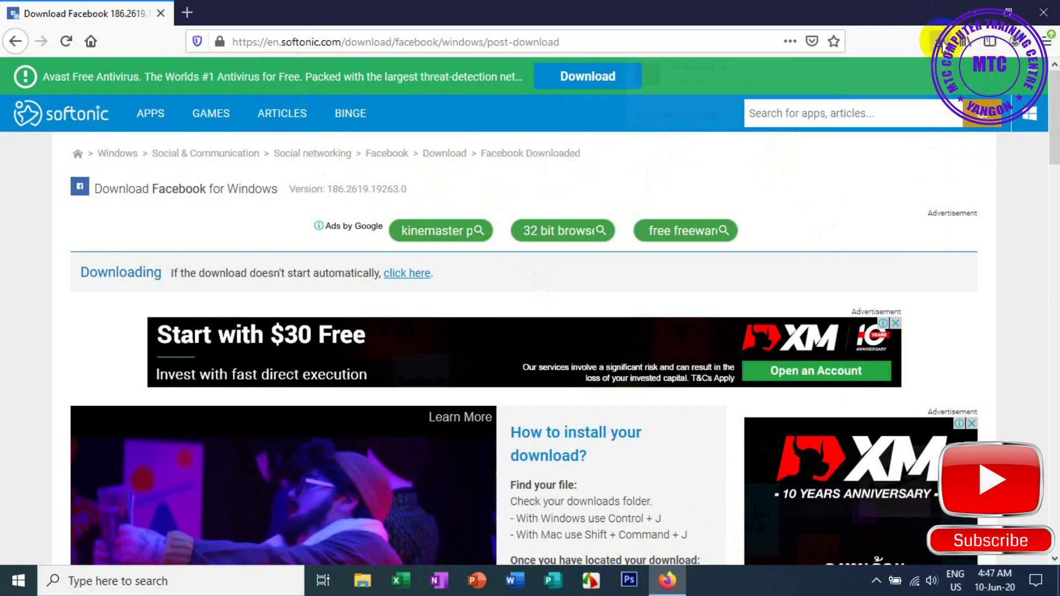
pyautogui.click(938, 40)
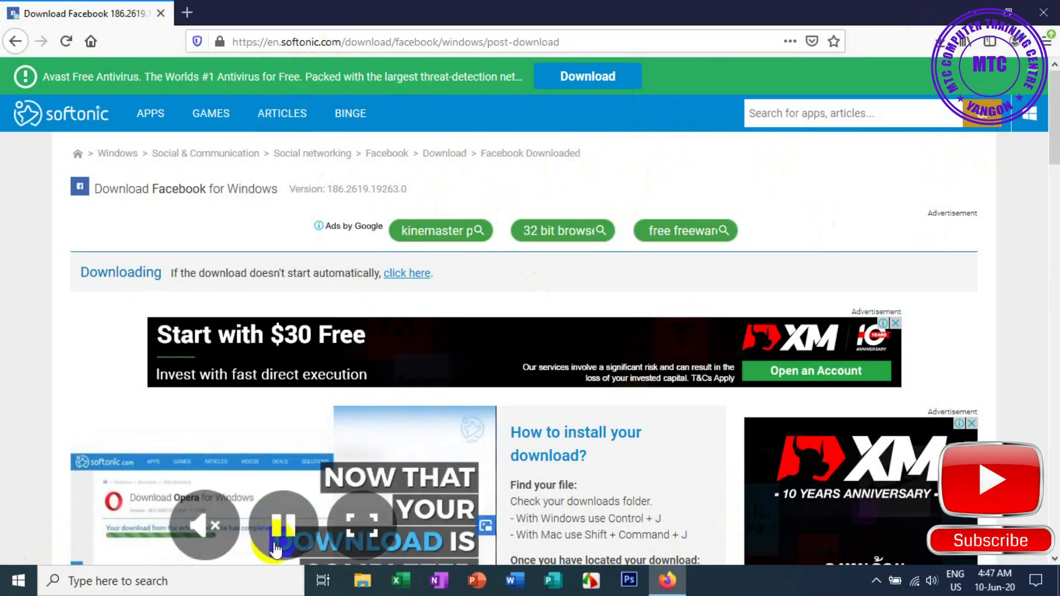
pyautogui.click(939, 40)
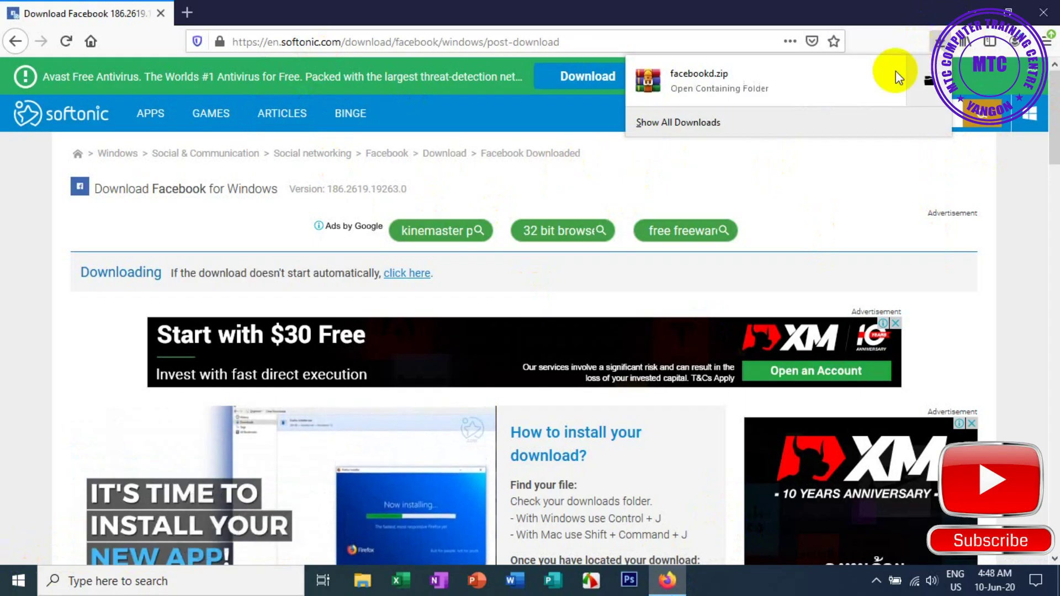
pyautogui.click(927, 81)
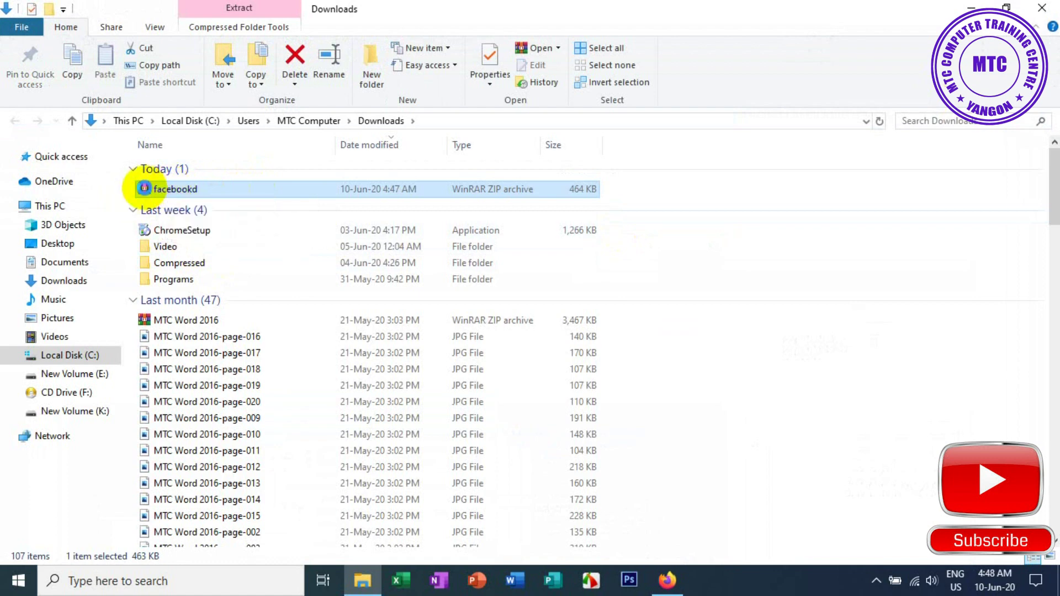
# Step: Extract the facebookd archive directly into the Downloads folder, replacing all existing files of the same name
pyautogui.rightClick(144, 188)
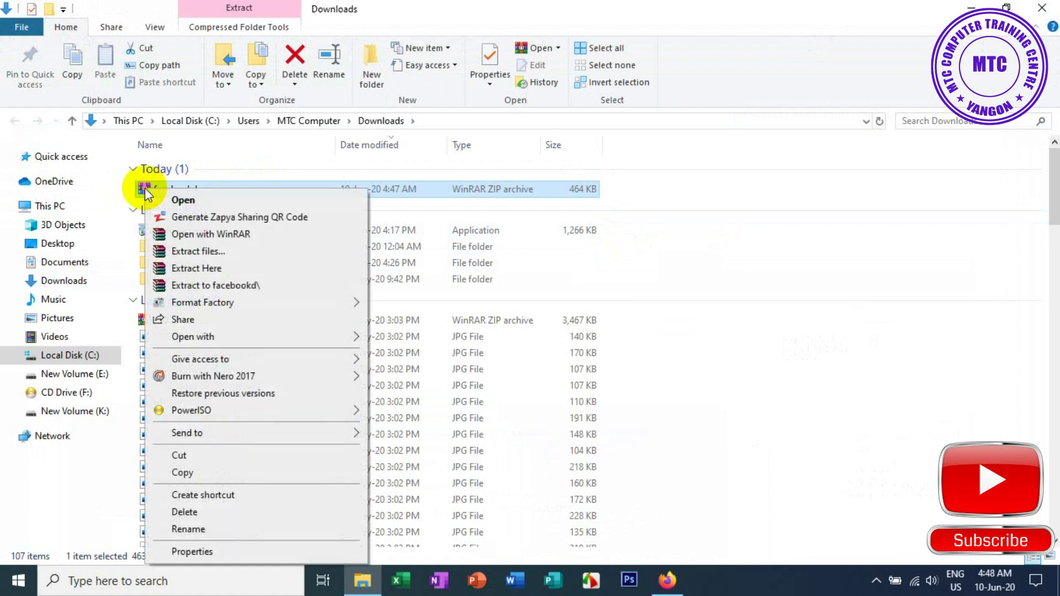
pyautogui.click(197, 269)
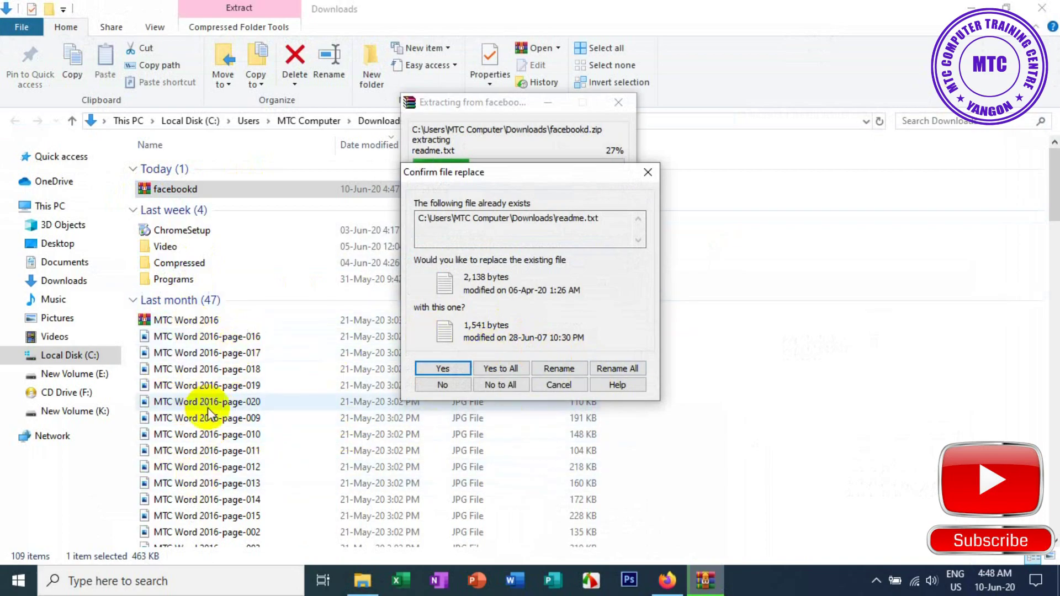
pyautogui.click(497, 369)
# Step: Look through the Downloads folder for the Facebook app package and select Facebook_2019.909.2253.0
pyautogui.scroll(-8, 783, 295)
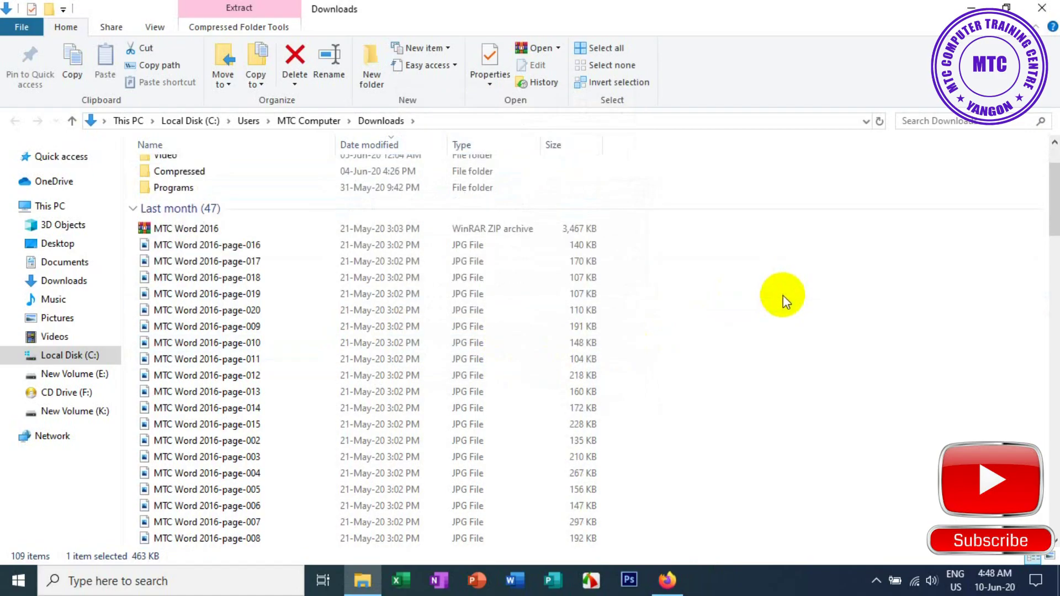
pyautogui.scroll(-2, 782, 297)
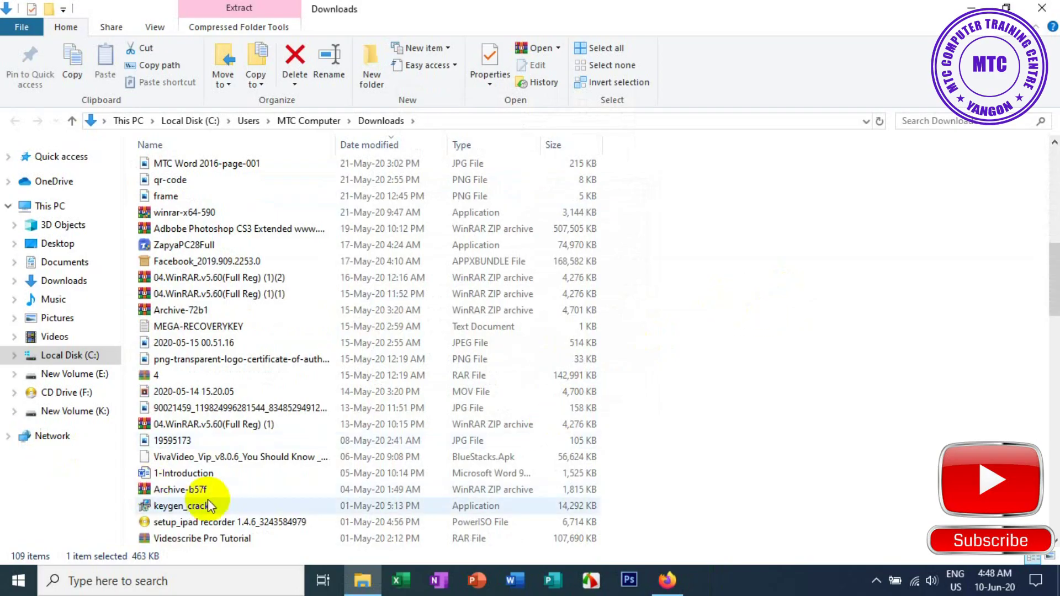
pyautogui.scroll(-2, 230, 501)
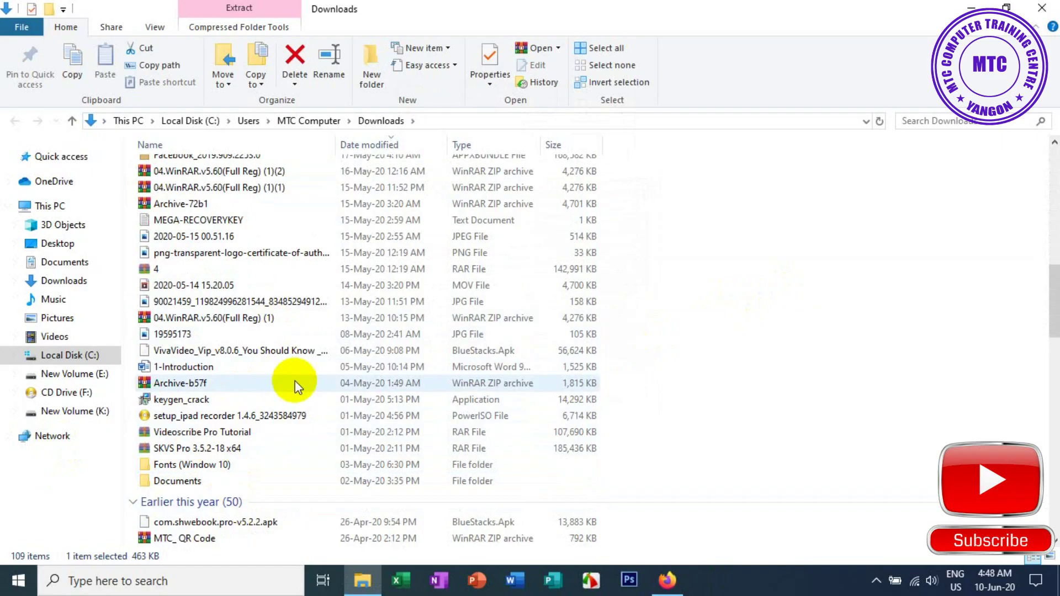
pyautogui.scroll(3, 213, 303)
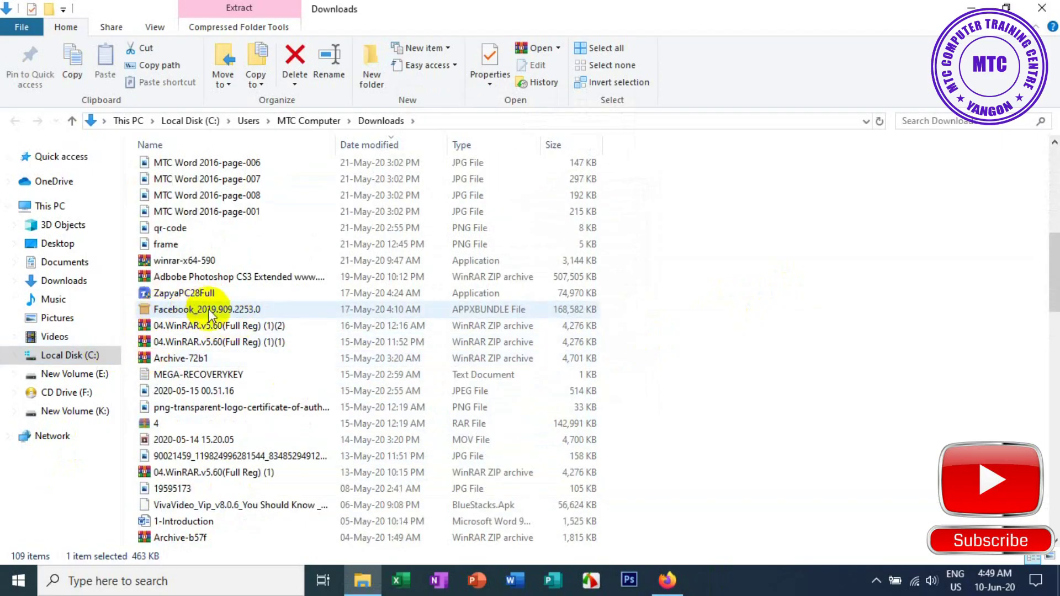
pyautogui.click(179, 310)
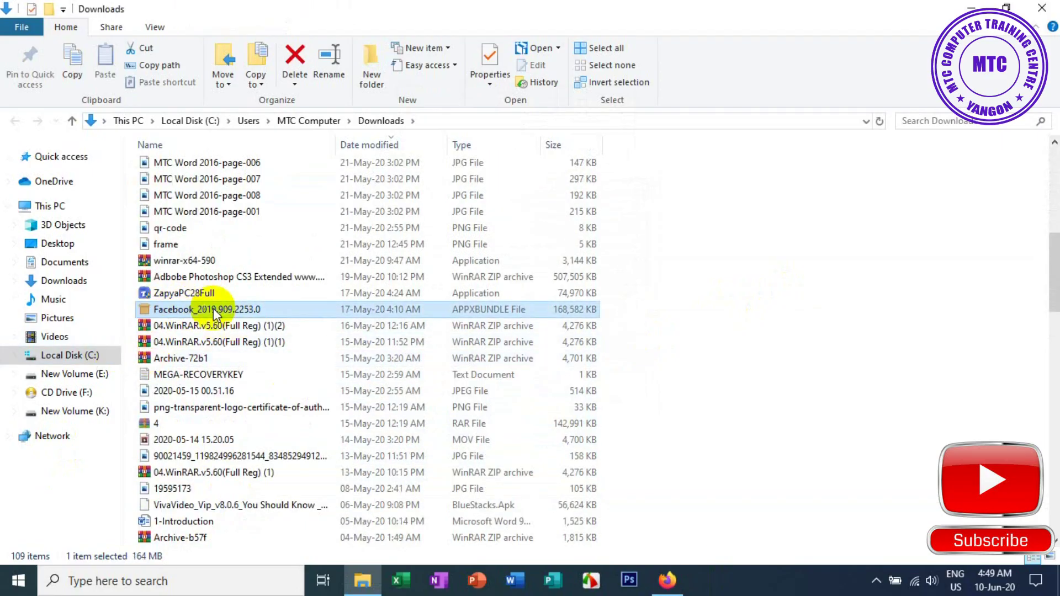
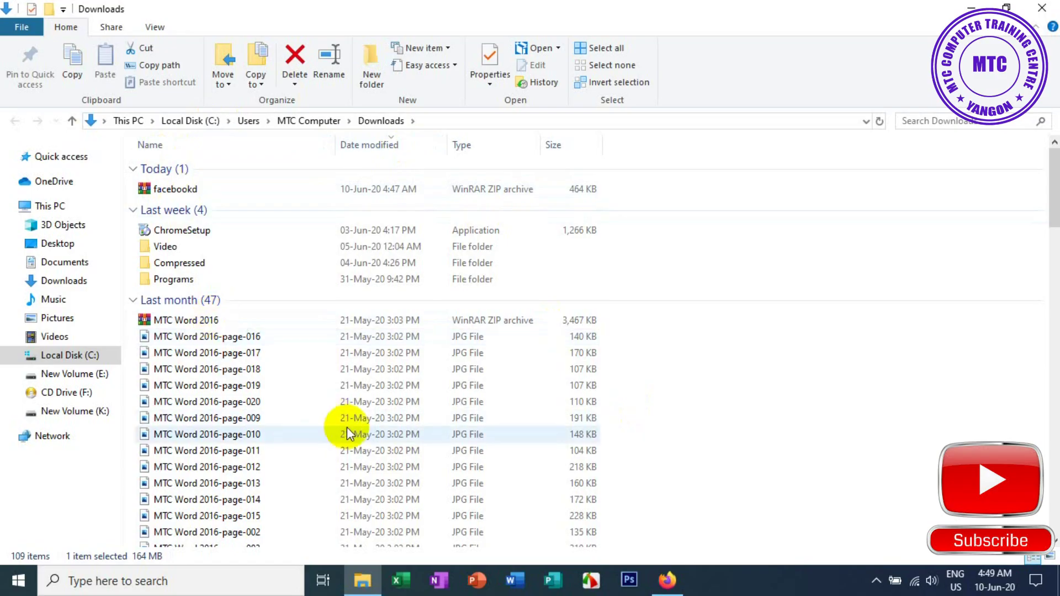
pyautogui.rightClick(182, 191)
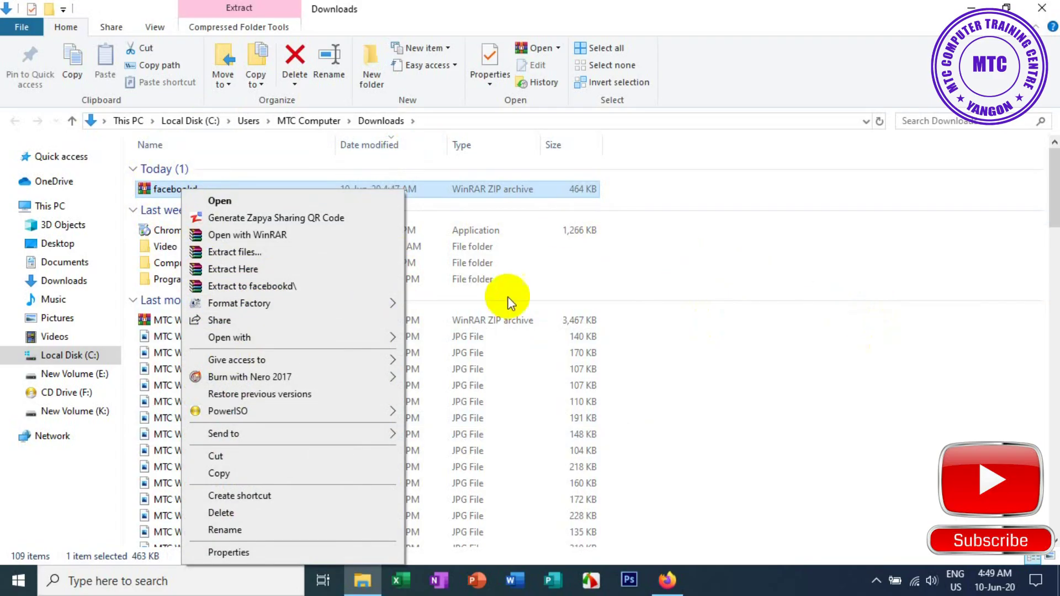
pyautogui.click(906, 398)
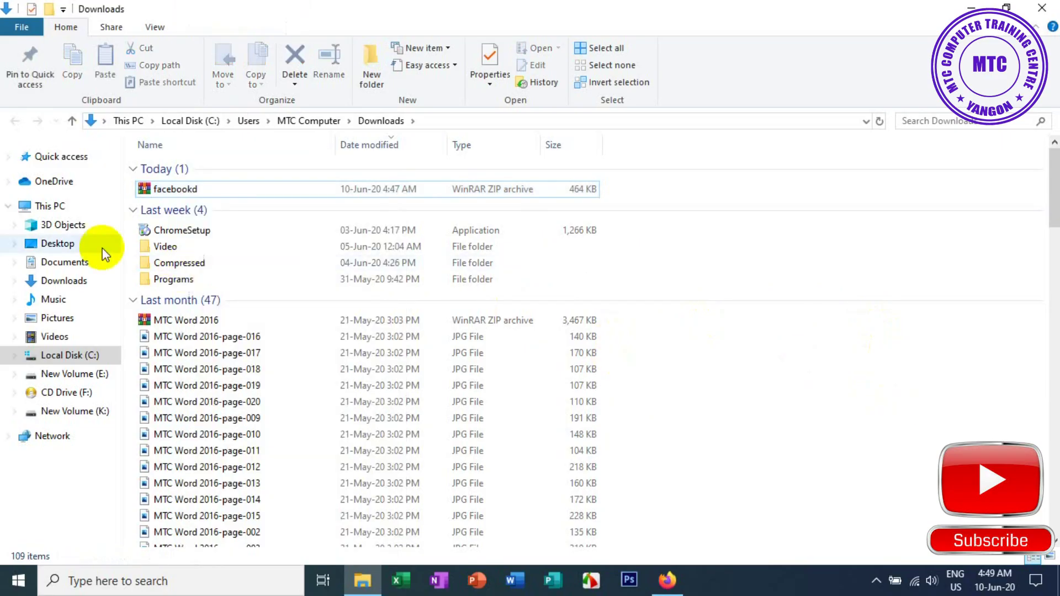
# Step: Open the Facebook_2019.909.2253.0 package from Downloads and install the Facebook app with Launch when ready enabled
pyautogui.scroll(-10, 259, 241)
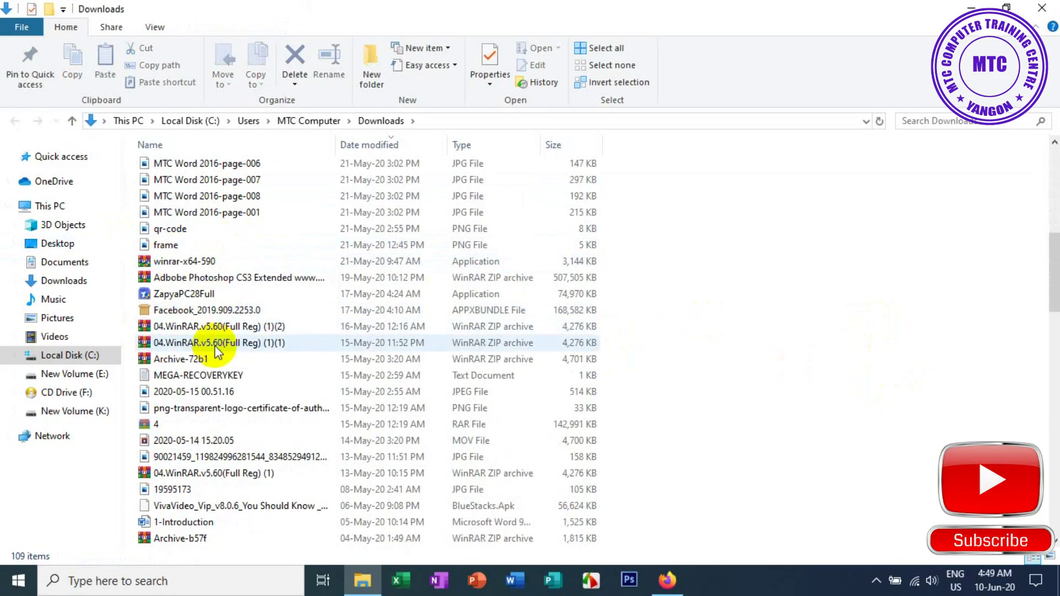
pyautogui.click(173, 312)
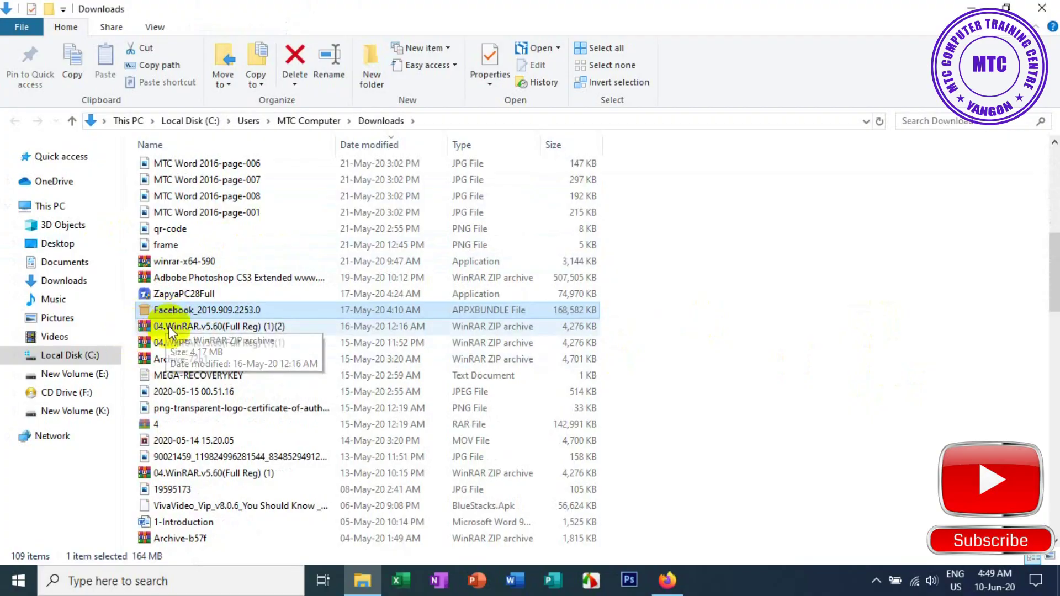
pyautogui.click(165, 310)
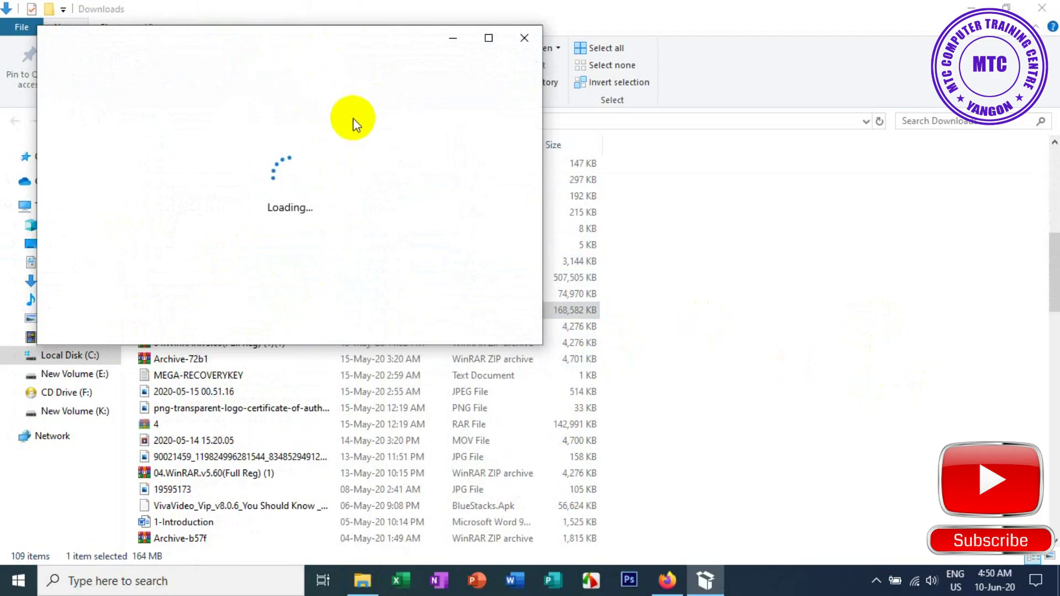
pyautogui.click(312, 63)
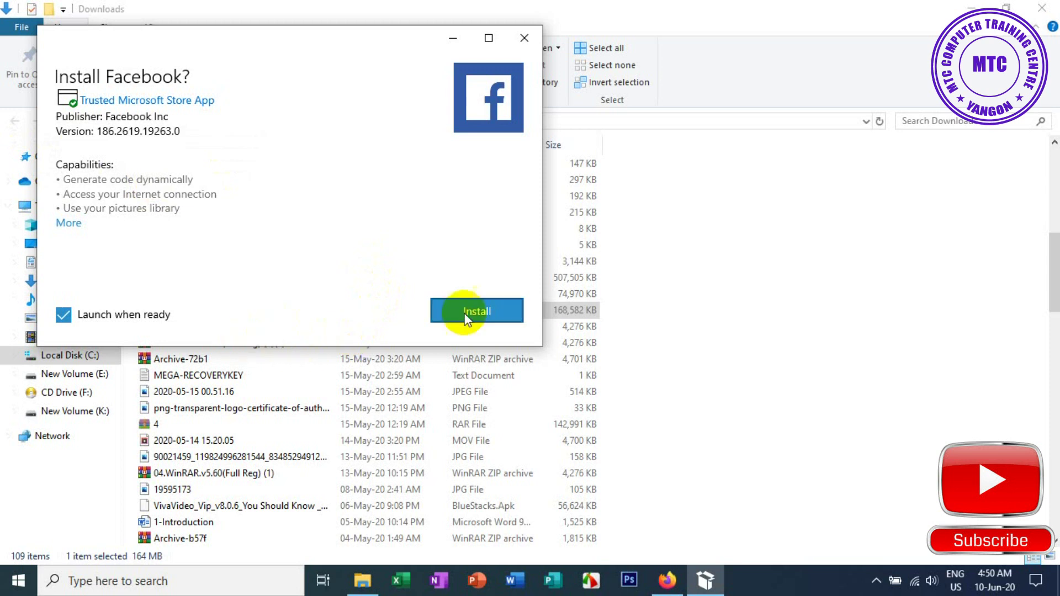
pyautogui.click(481, 307)
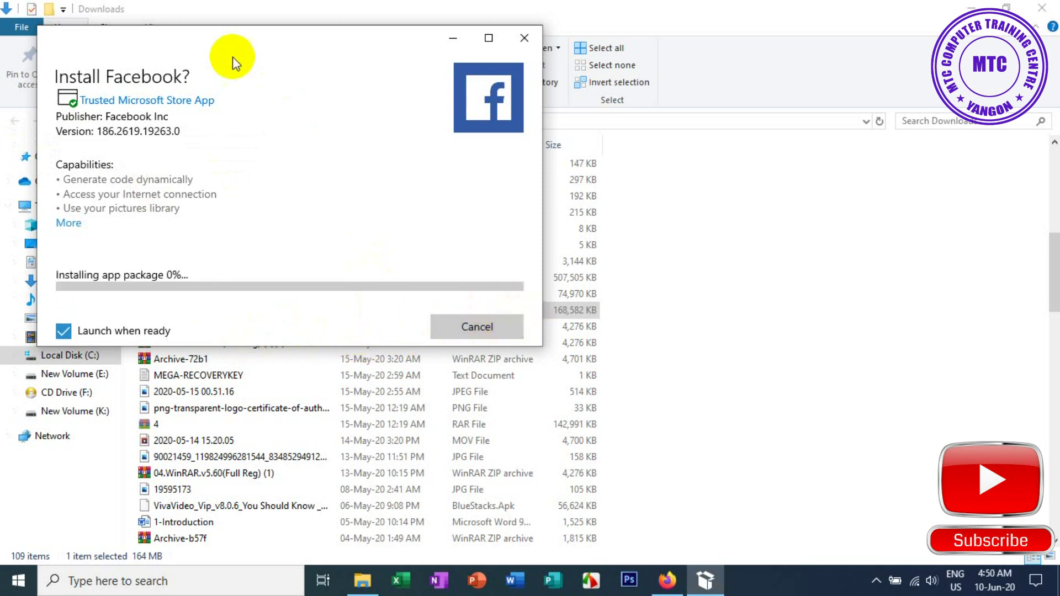
pyautogui.moveTo(247, 50); pyautogui.dragTo(420, 78)
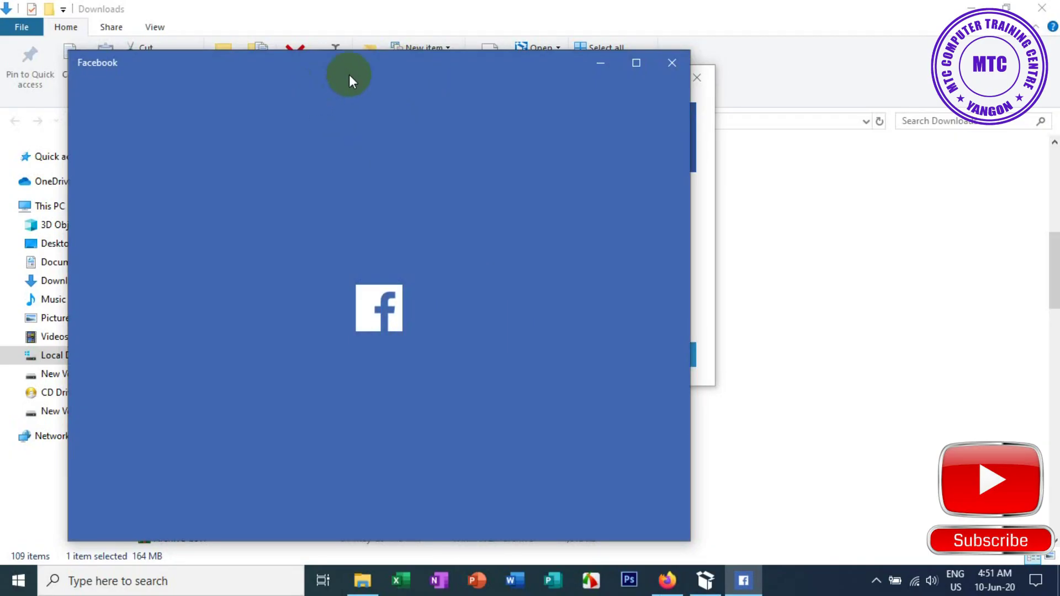
# Step: Reposition the Facebook app window on the desktop and activate its email or phone number field, followed by its password field
pyautogui.moveTo(337, 63); pyautogui.dragTo(450, 56)
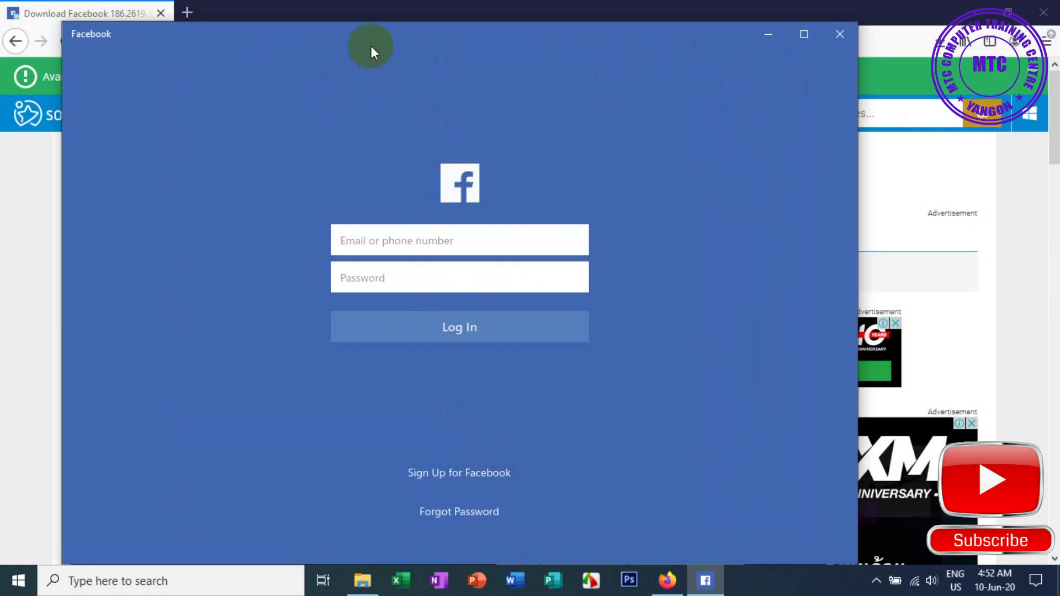
pyautogui.moveTo(371, 45); pyautogui.dragTo(416, 62)
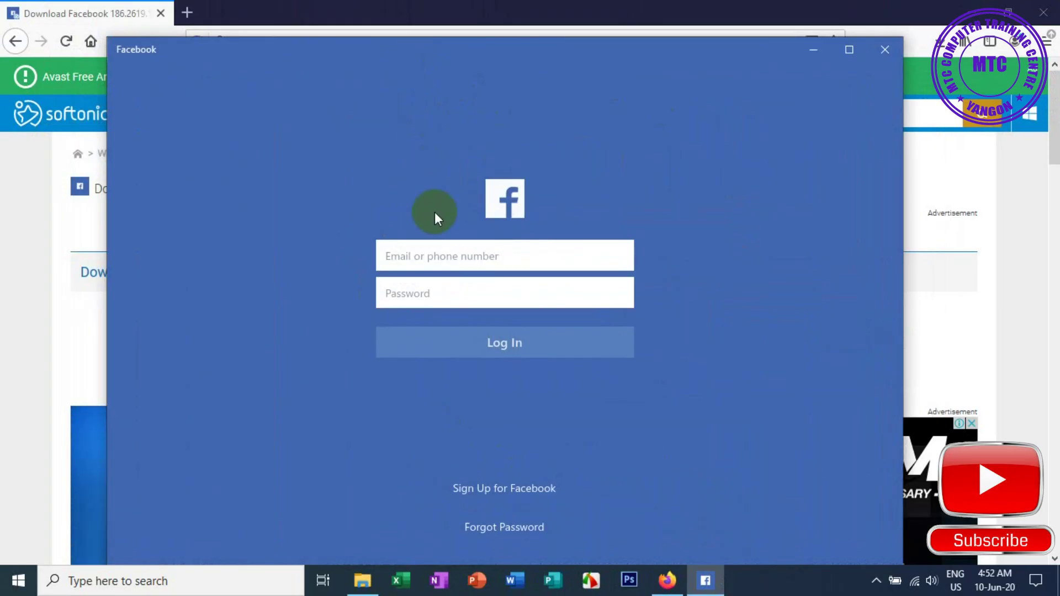
pyautogui.click(422, 256)
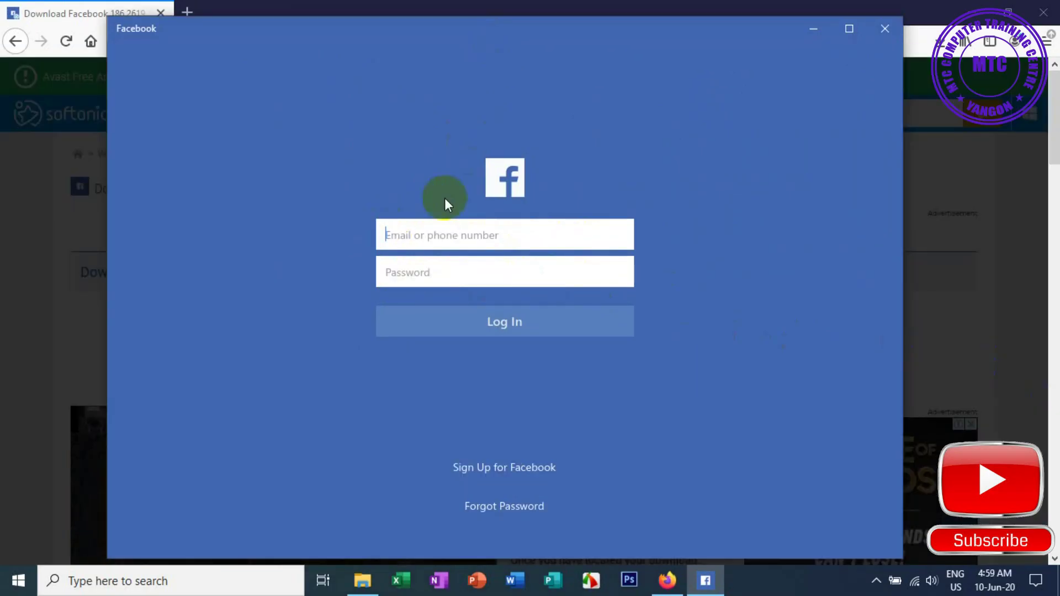
pyautogui.click(404, 274)
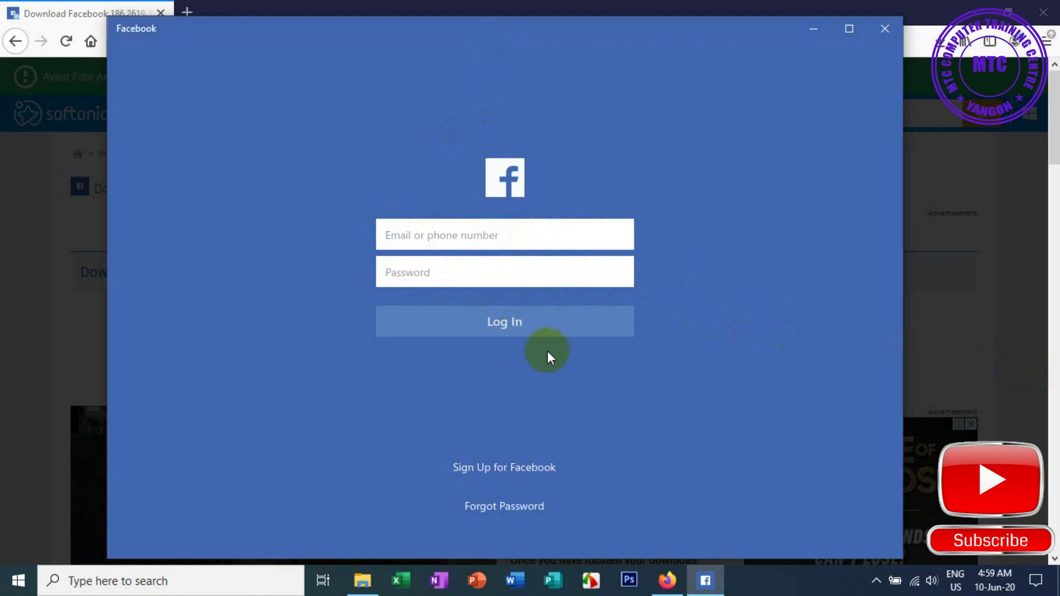